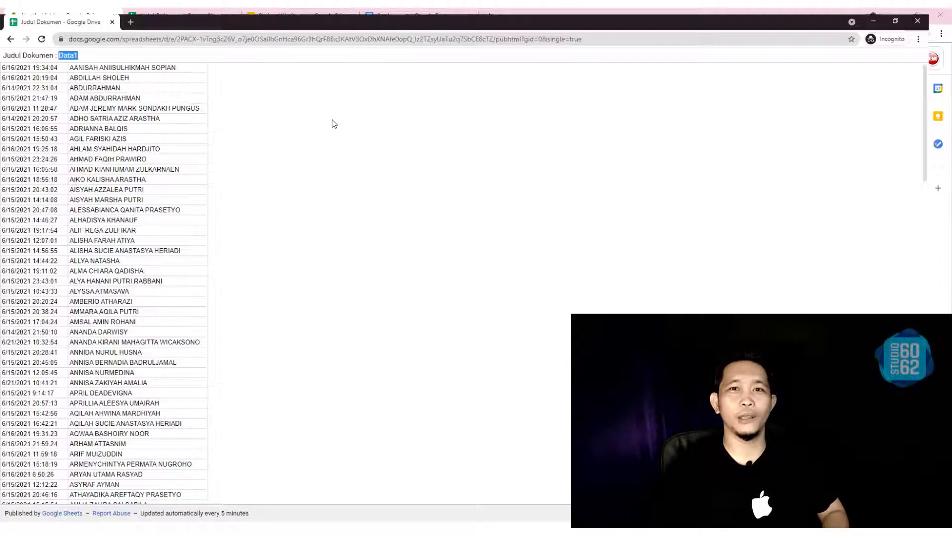
Close the published page preview, look through the open spreadsheet, presentation and document, and view the Judul Dokumen file's options in Drive
key(ctrl+w)
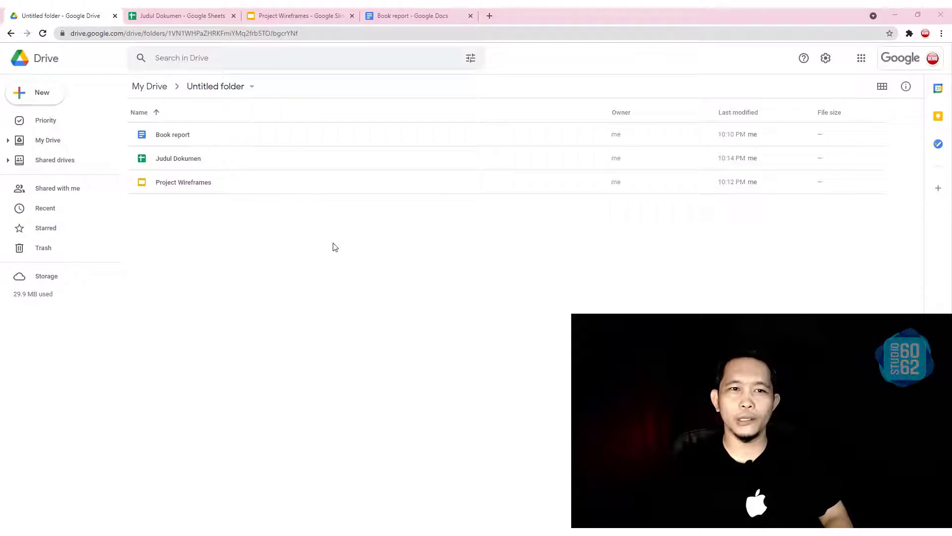
click(168, 13)
click(287, 13)
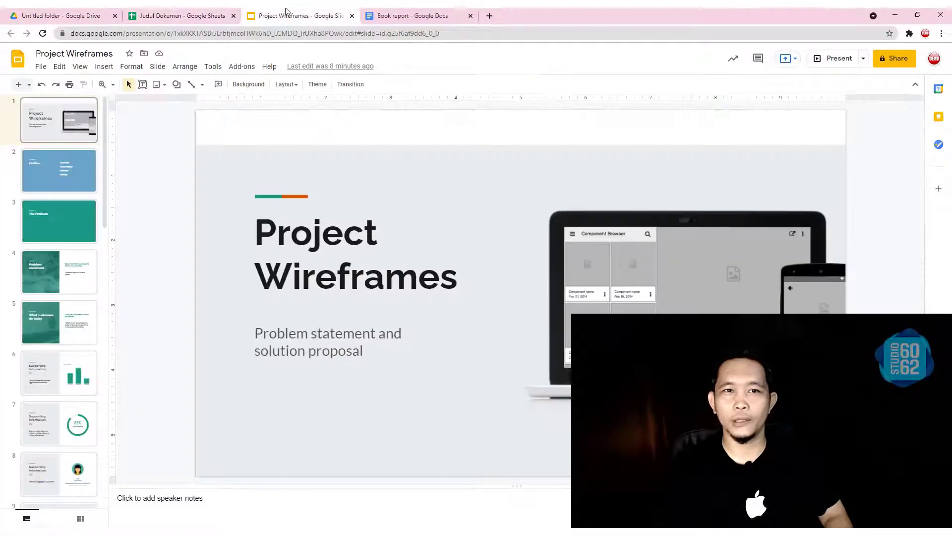
click(401, 12)
click(165, 12)
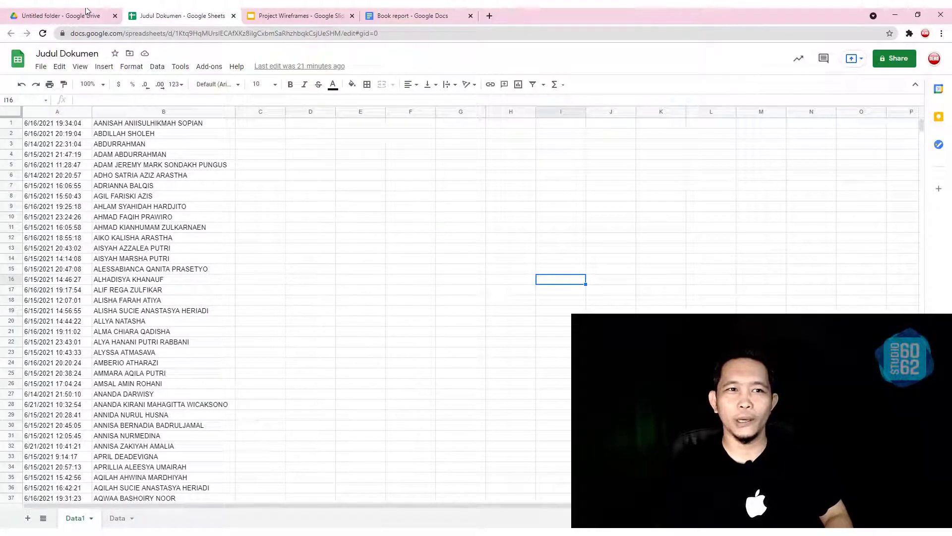
click(50, 12)
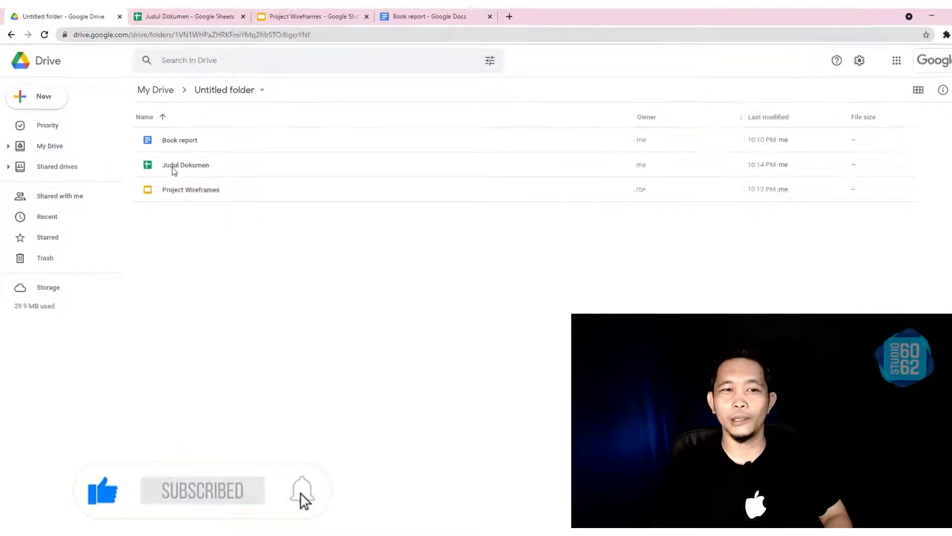
right_click(167, 167)
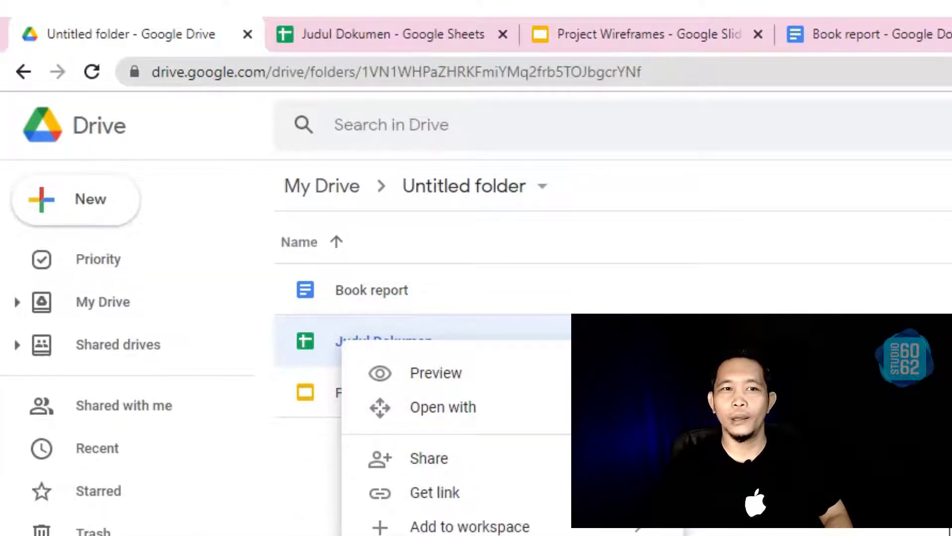
Open the Publish to the web settings for the Judul Dokumen spreadsheet
click(388, 25)
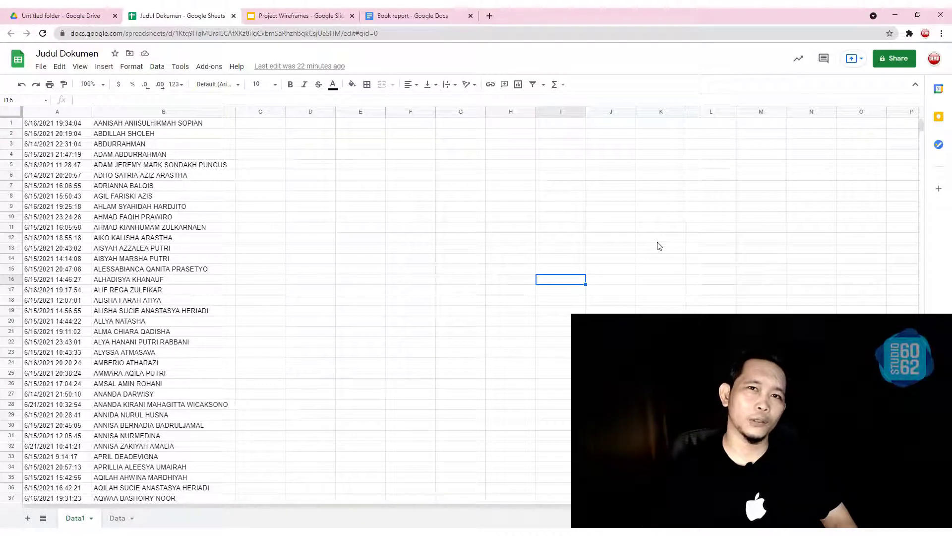
click(459, 259)
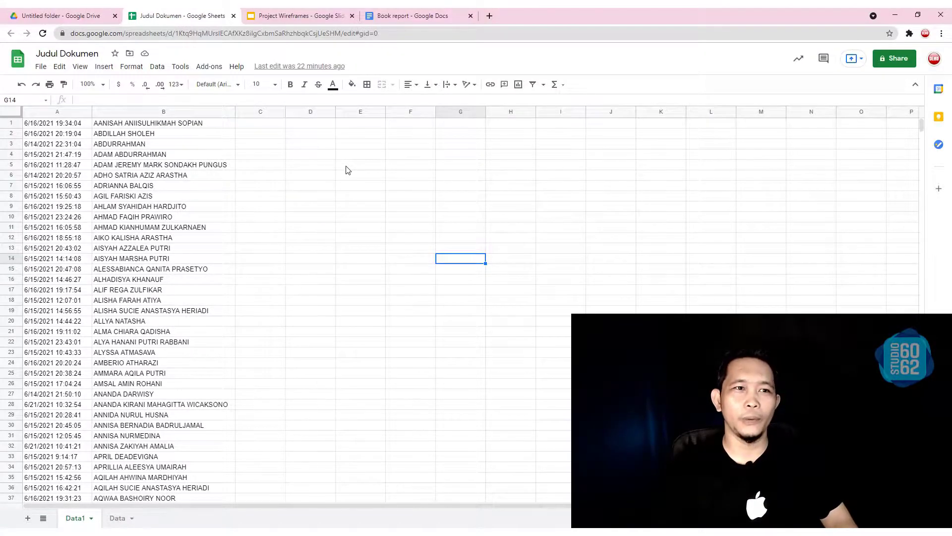
click(42, 69)
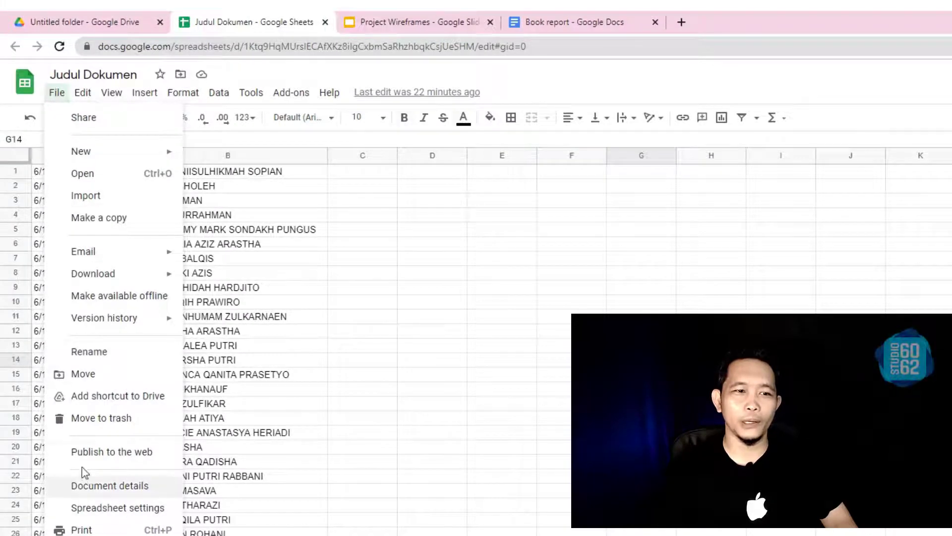
click(112, 459)
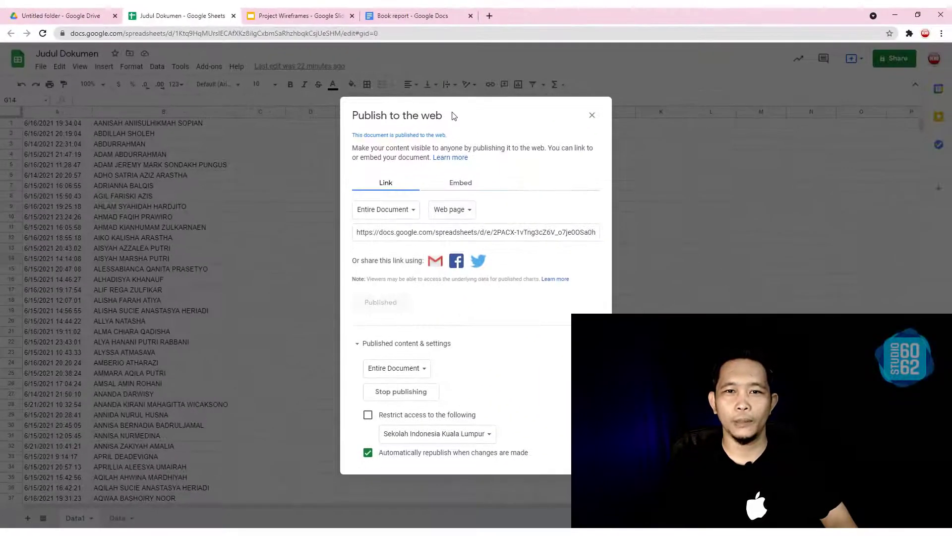
triple_click(452, 116)
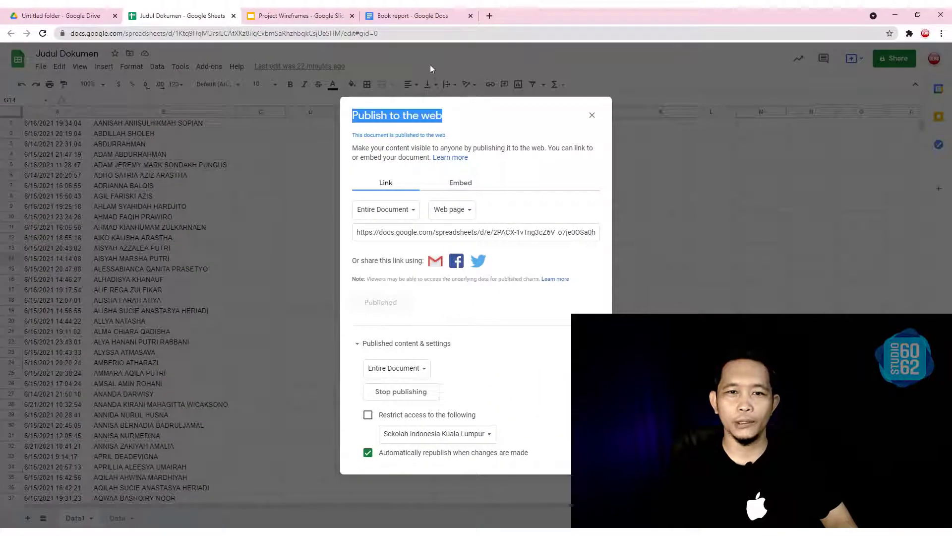
Compare the Embed and Link publishing options for the spreadsheet, ending on Link
click(457, 187)
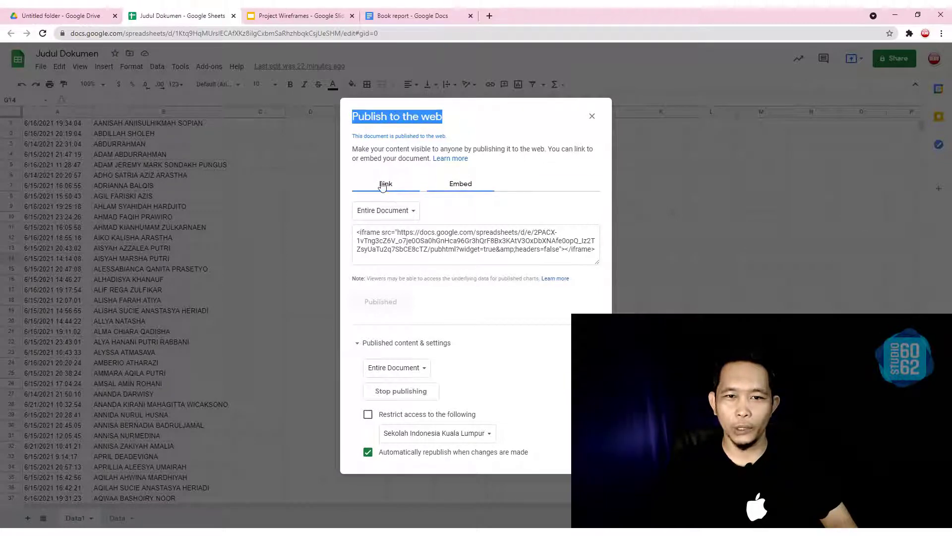
click(384, 184)
click(464, 185)
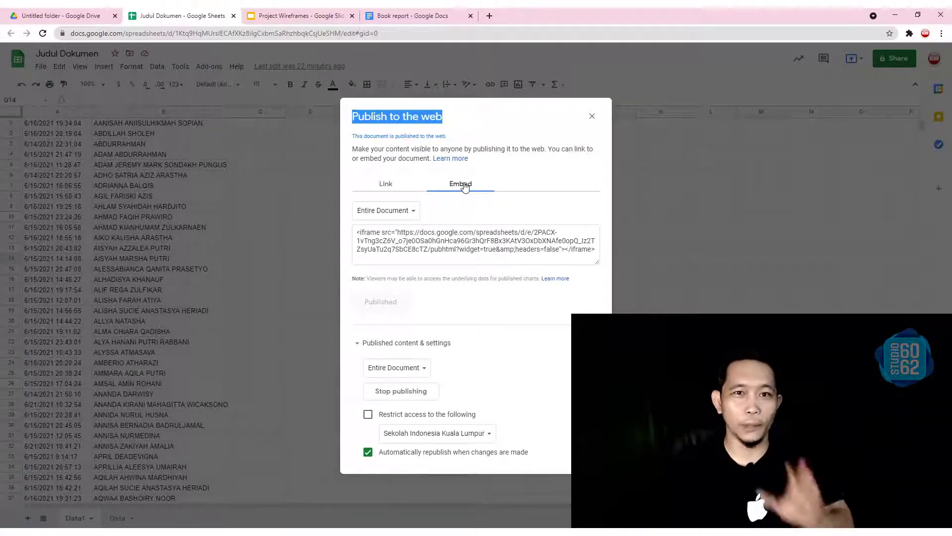
click(391, 185)
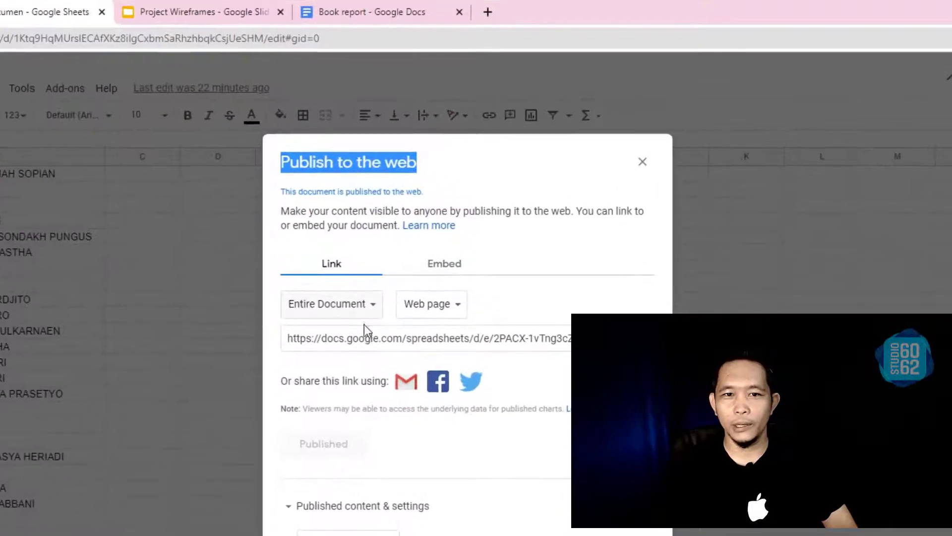
Examine which parts of the document and which file formats can be chosen for the published link
click(372, 308)
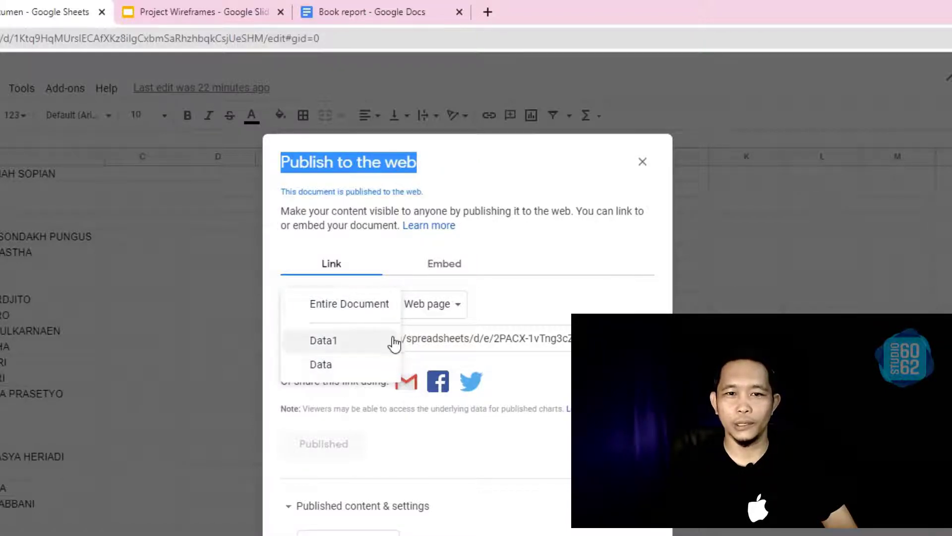
click(271, 291)
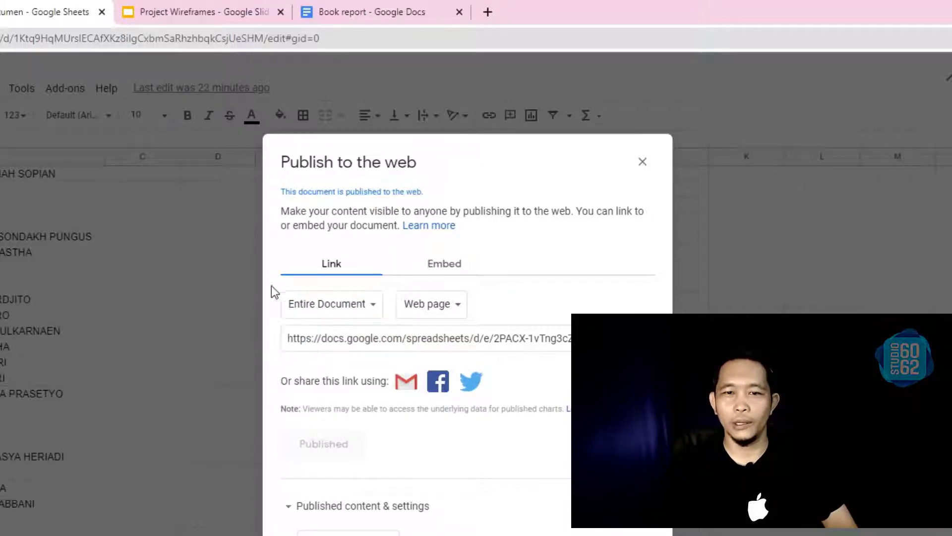
click(453, 311)
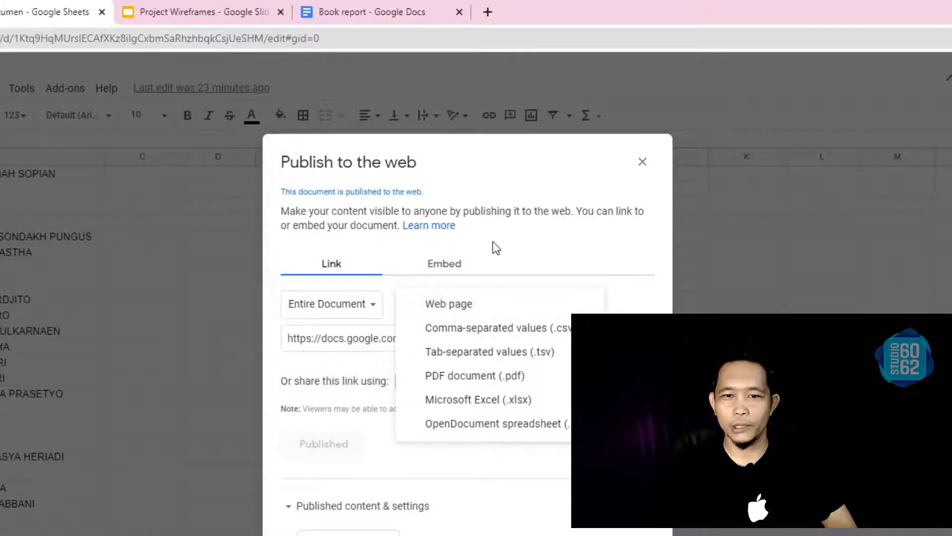
click(467, 314)
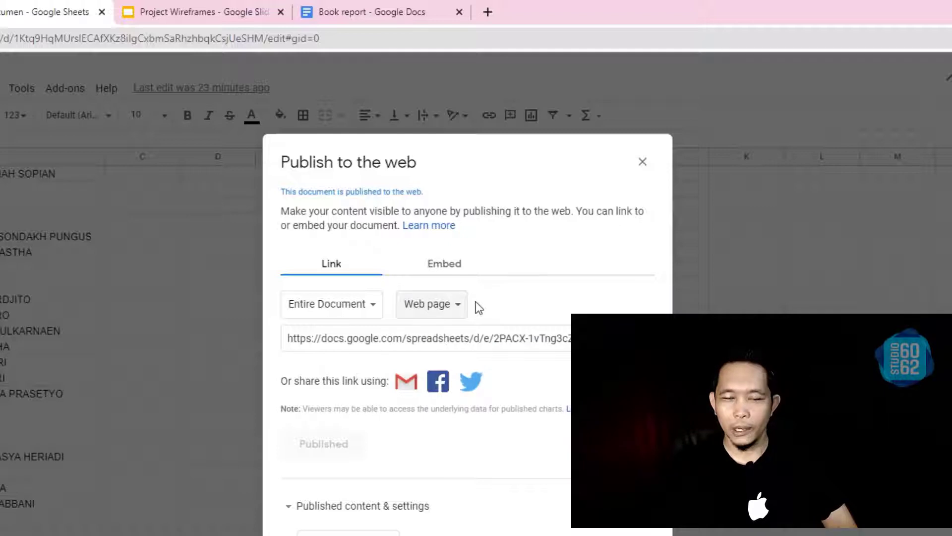
click(375, 310)
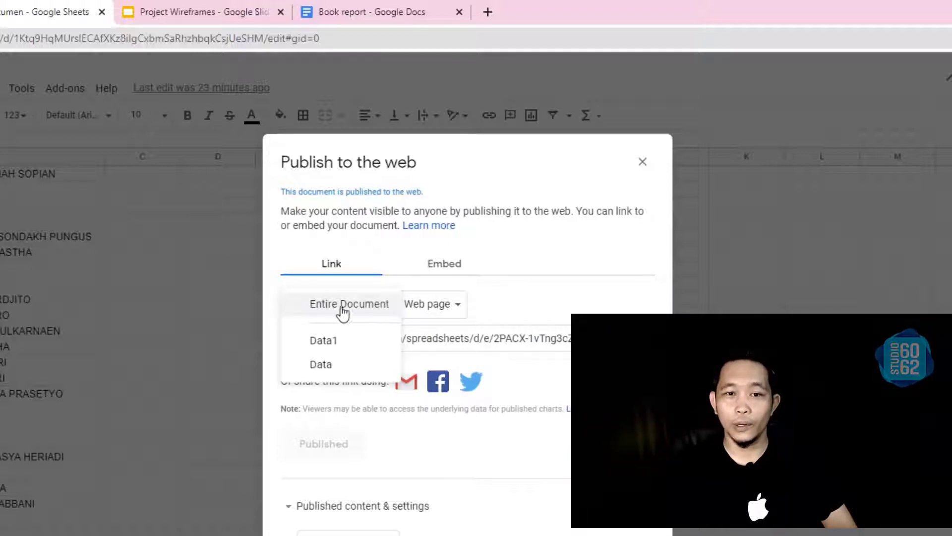
click(349, 308)
click(358, 309)
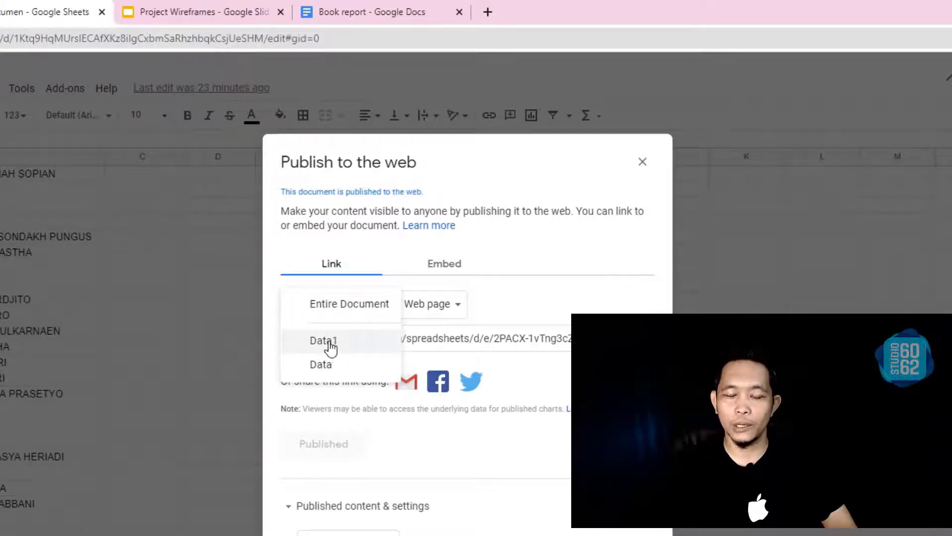
click(521, 280)
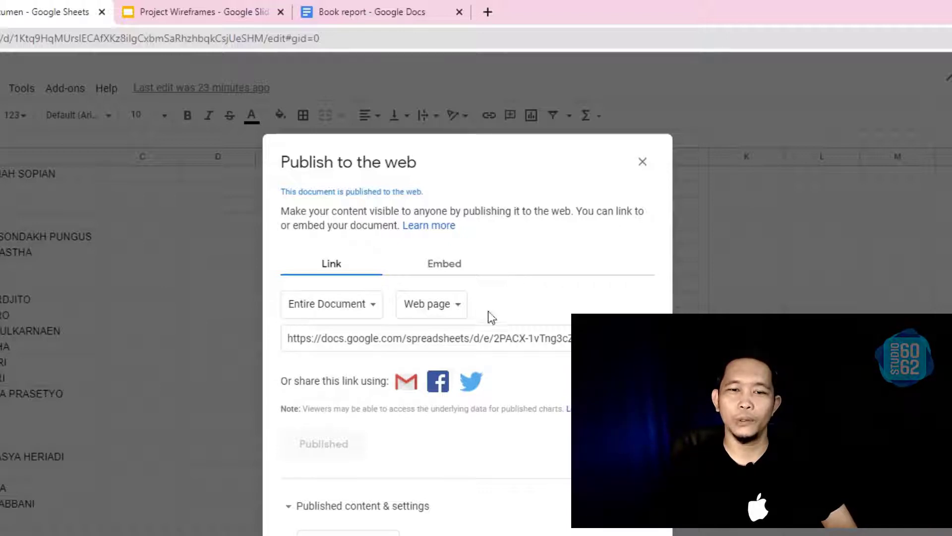
Choose Data1 for the published link, restrict the published content to the Data1 sheet, and have automatic republishing on changes enabled
click(375, 316)
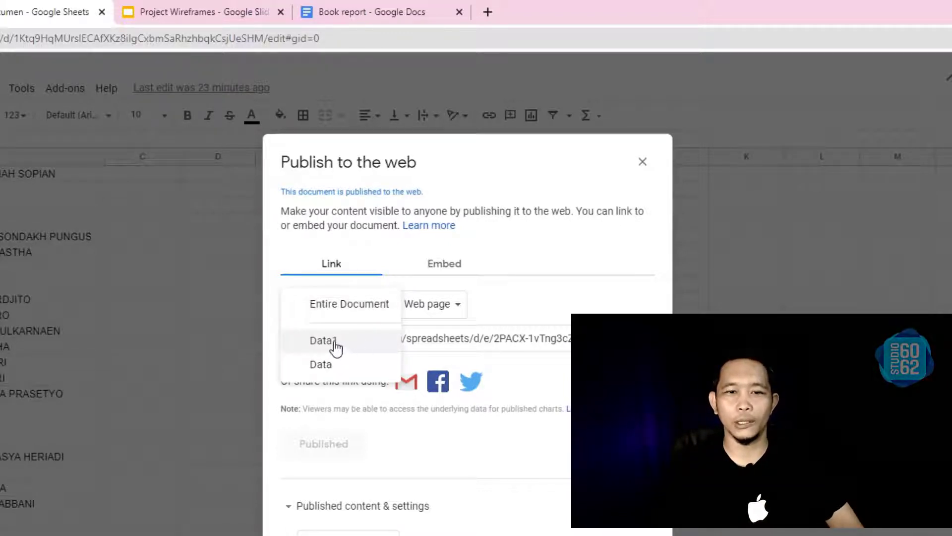
click(334, 343)
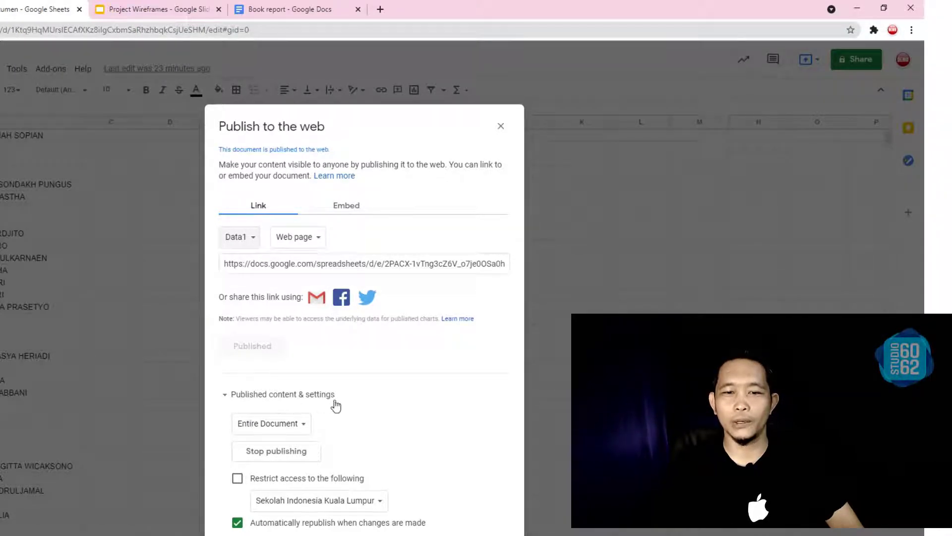
click(304, 426)
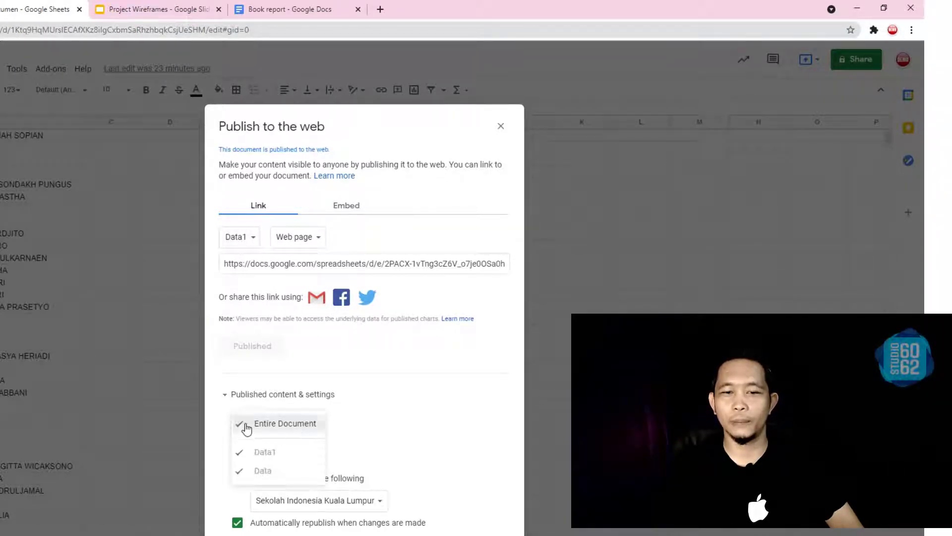
click(288, 431)
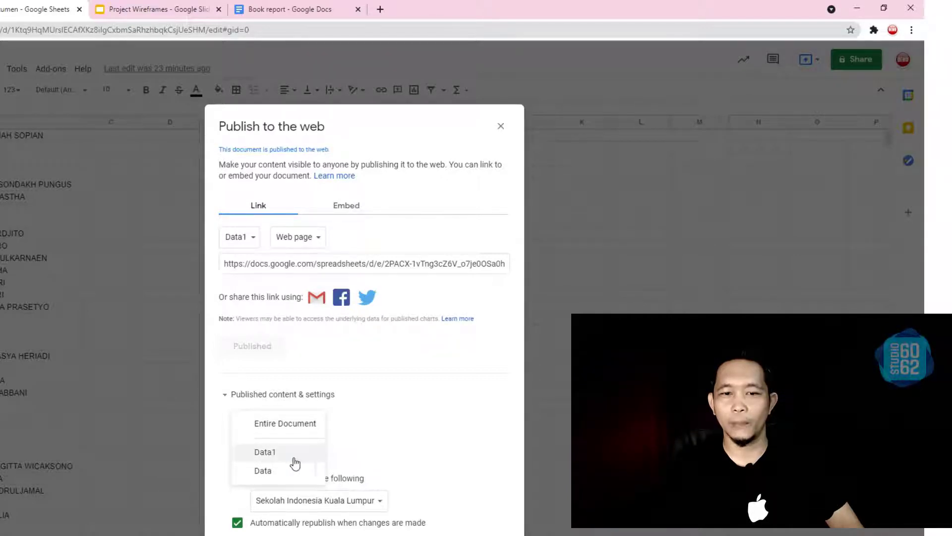
click(267, 454)
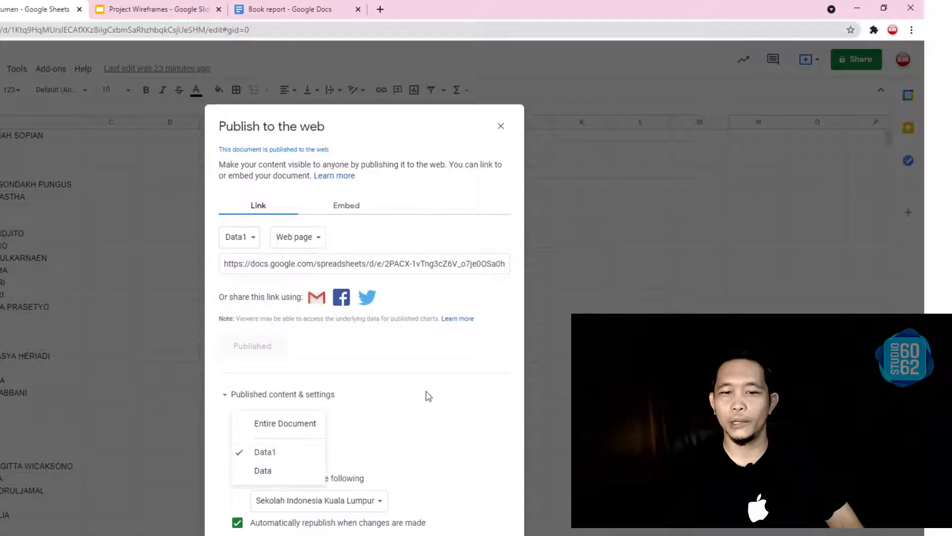
click(404, 441)
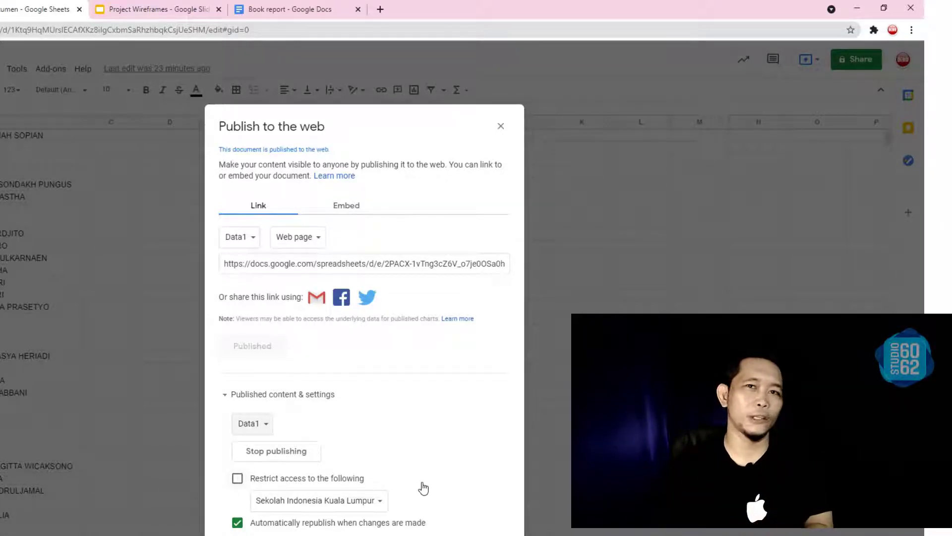
click(238, 522)
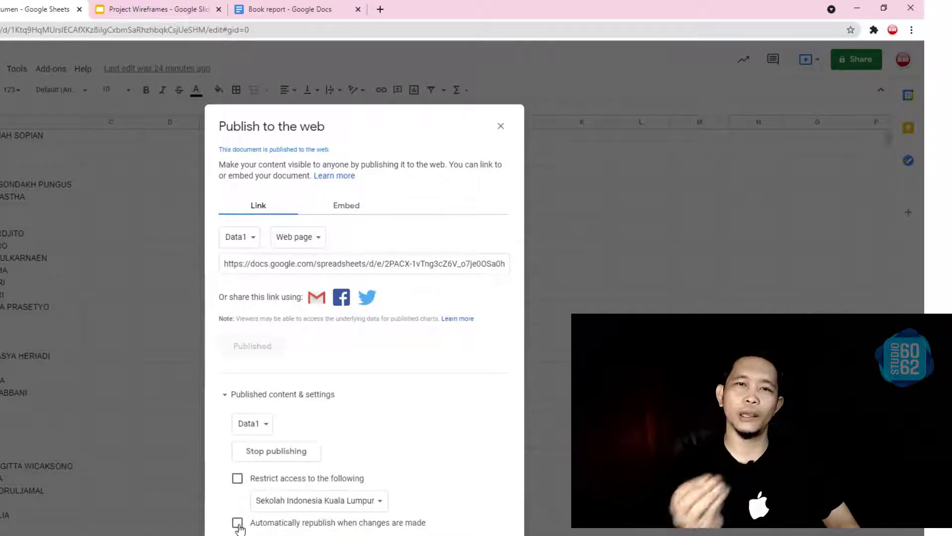
click(238, 522)
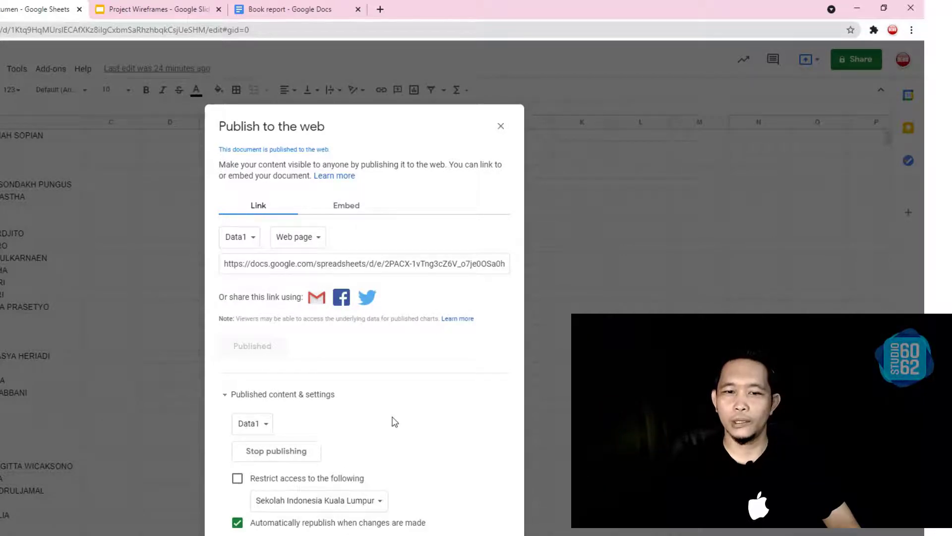
Copy the published web page link for the Data1 sheet
click(240, 264)
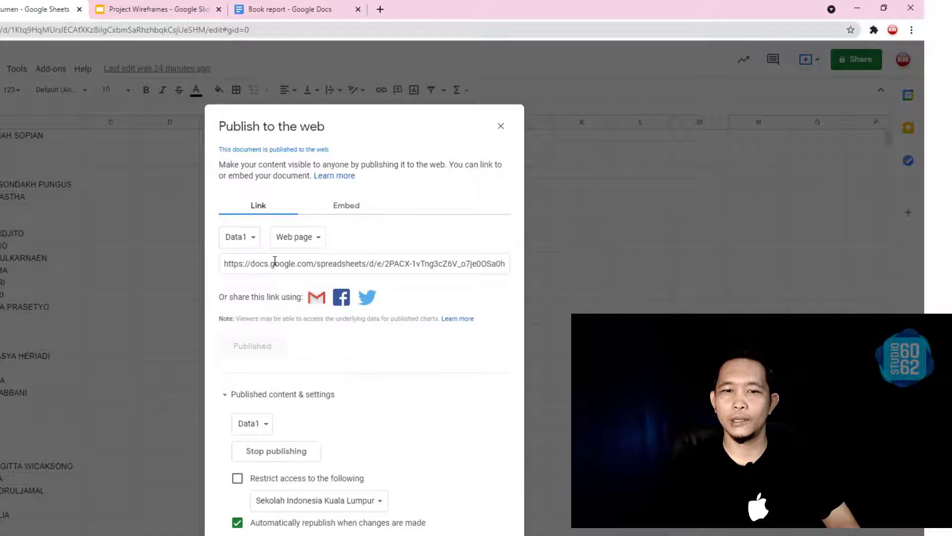
click(241, 266)
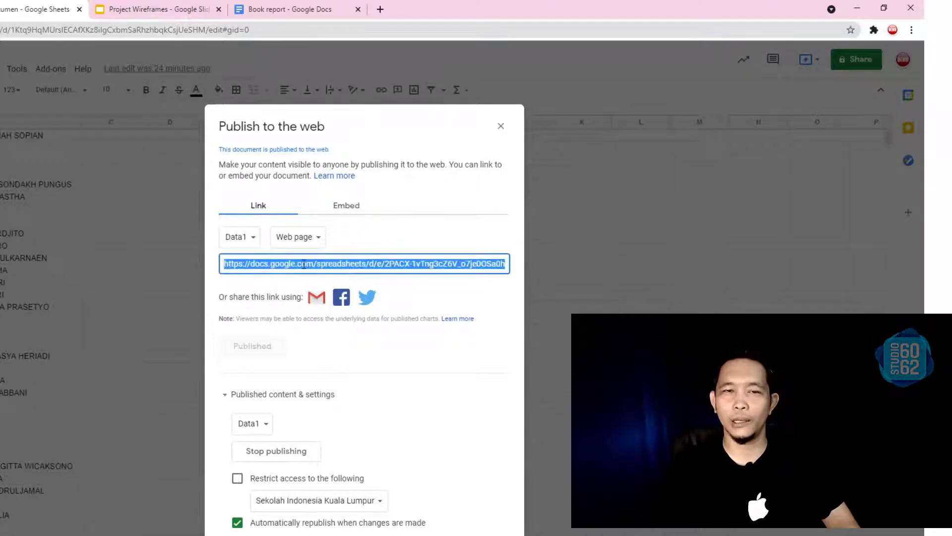
right_click(303, 264)
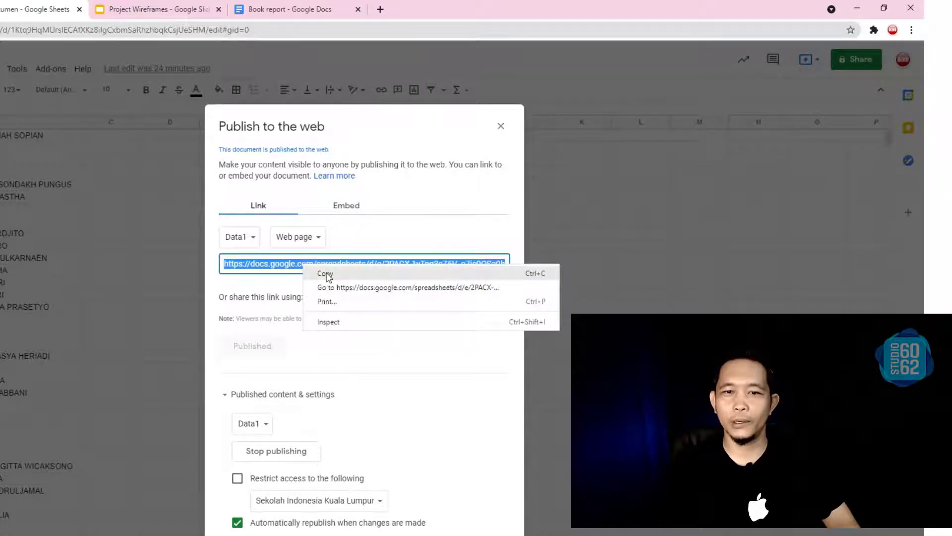
click(323, 273)
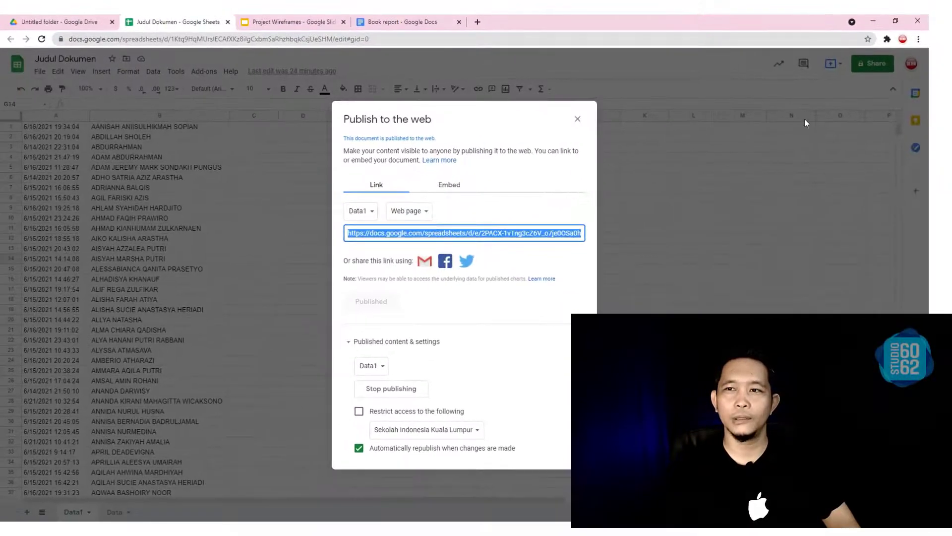
Open an incognito window and load the copied link to view the published Data1 sheet
click(918, 39)
click(825, 78)
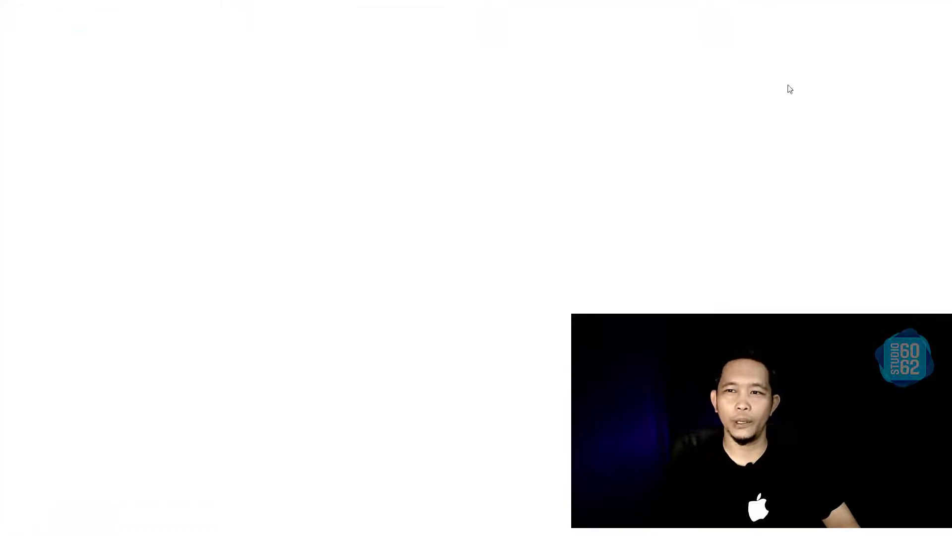
right_click(265, 38)
click(294, 100)
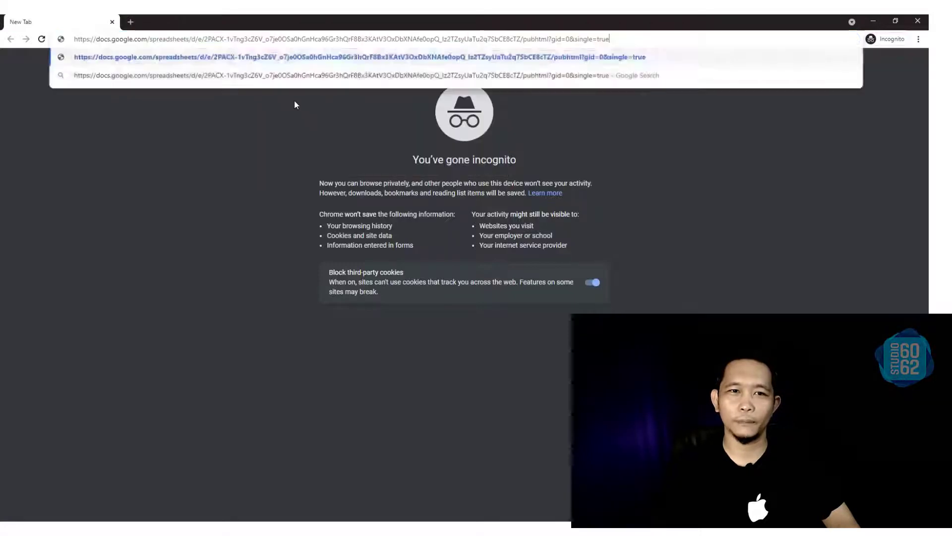
key(Return)
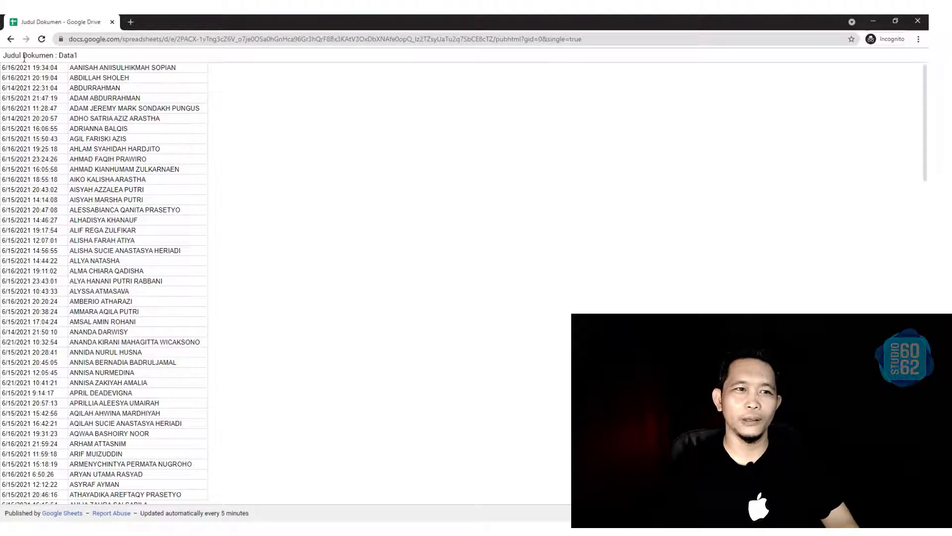
Examine the published page's title and Data1 records down to the end of the list, checking it against the spreadsheet's publishing settings
drag(6, 55, 88, 60)
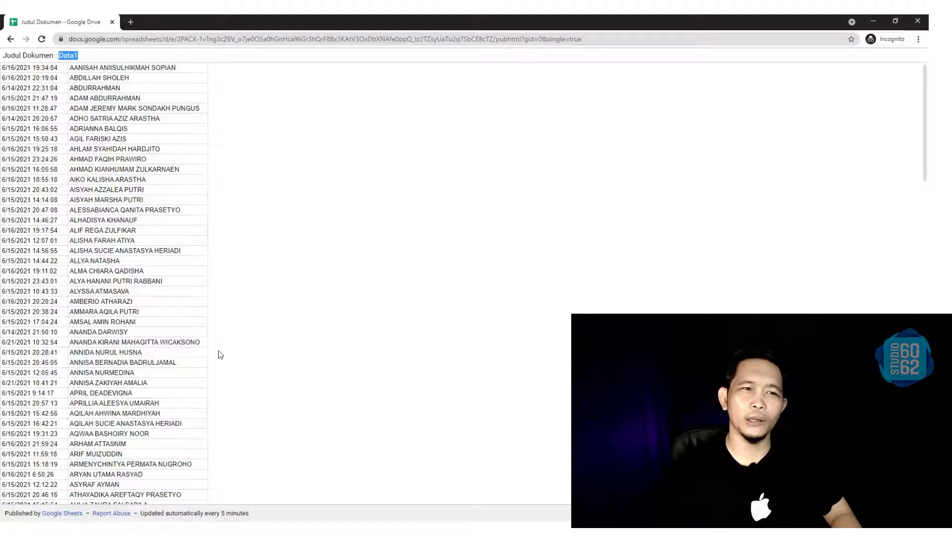
click(119, 532)
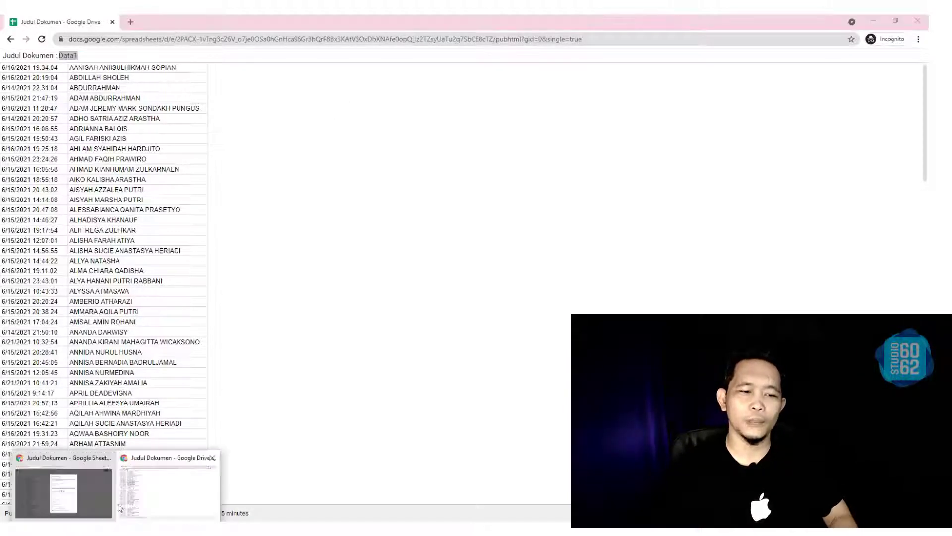
click(96, 487)
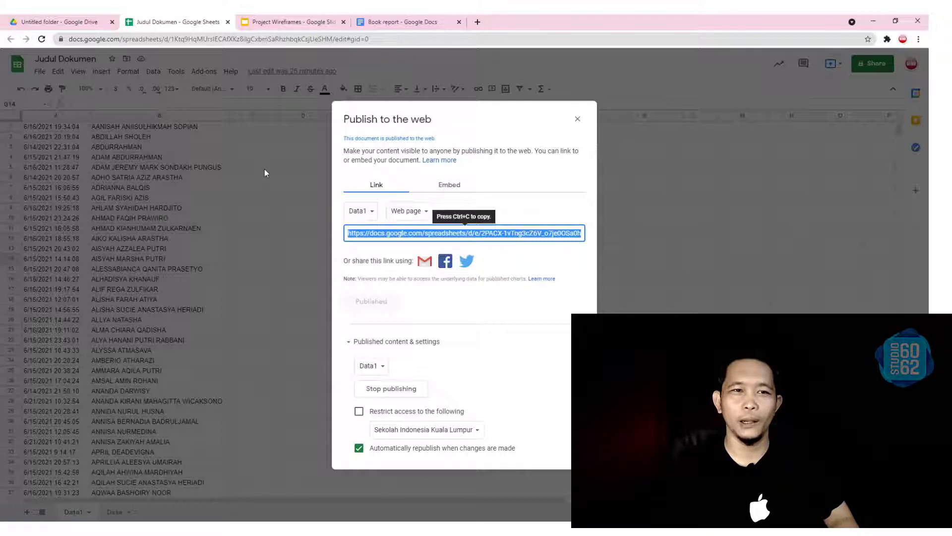
click(119, 532)
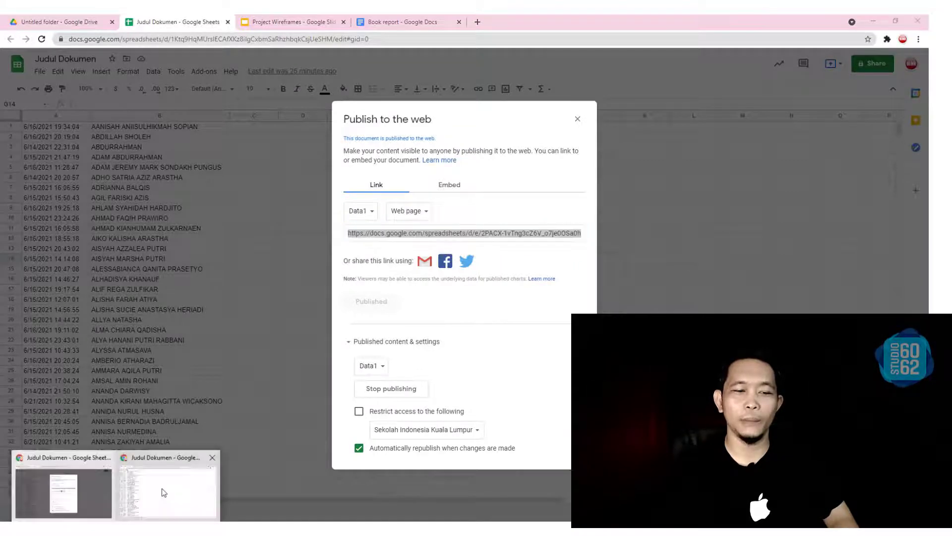
click(162, 488)
scroll(144, 162, down, 20)
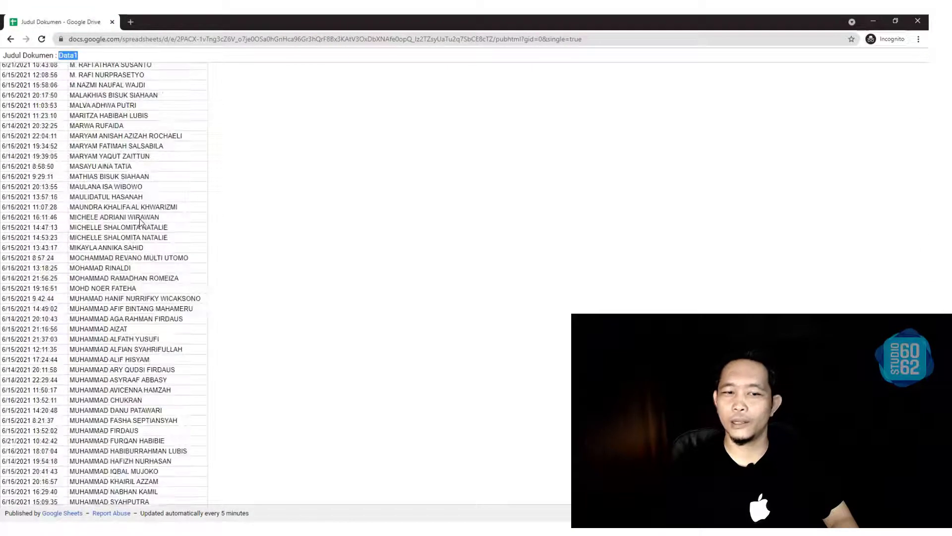
scroll(138, 248, up, 6)
scroll(138, 248, up, 20)
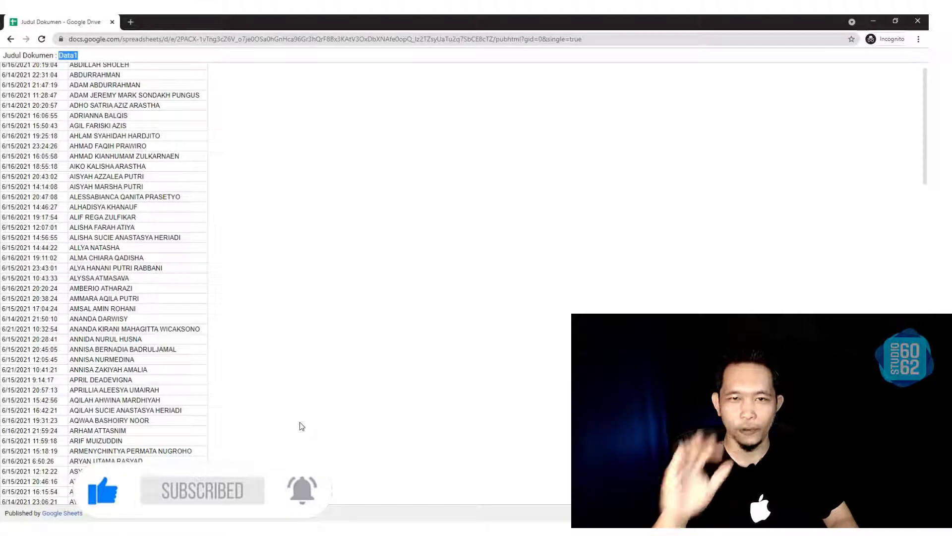
scroll(301, 426, up, 1)
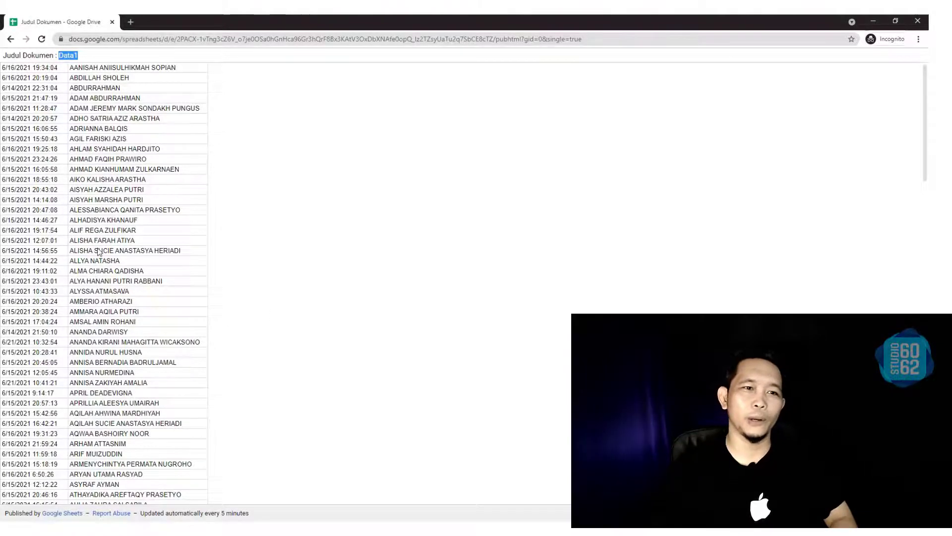
scroll(248, 292, down, 20)
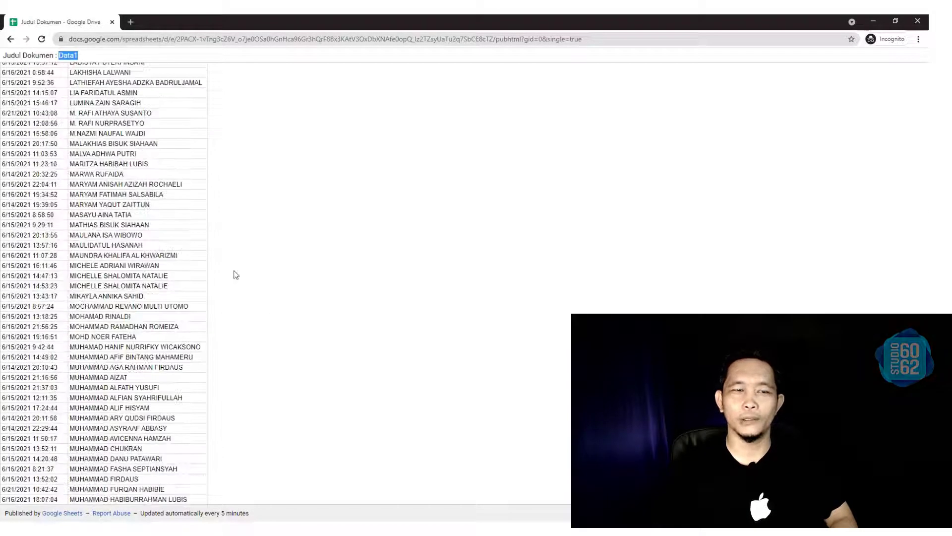
scroll(184, 212, up, 20)
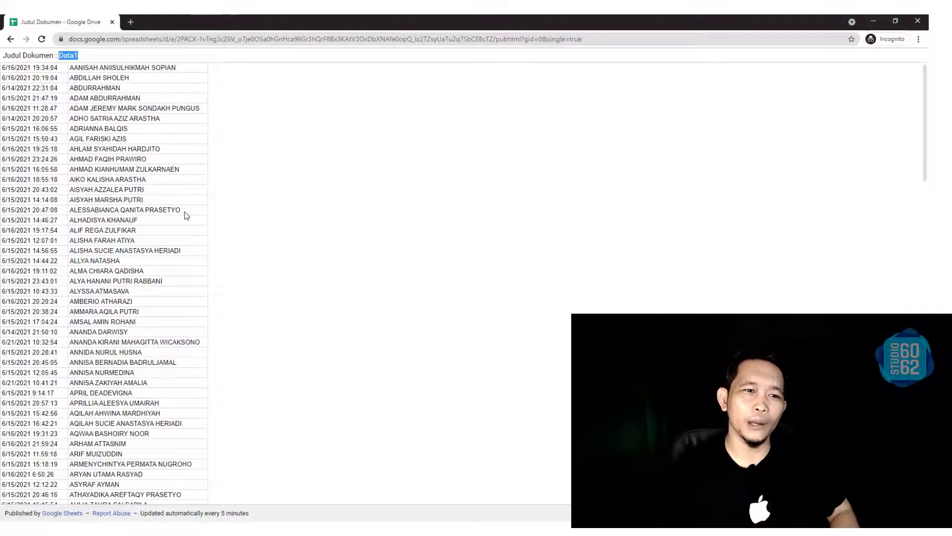
Preview the printout of the published Data1 page from its first rows
right_click(246, 120)
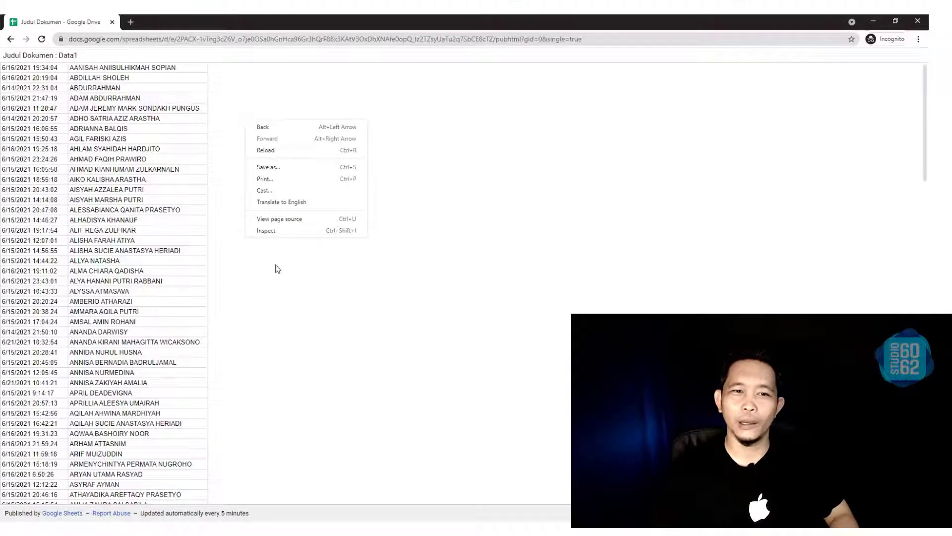
click(264, 179)
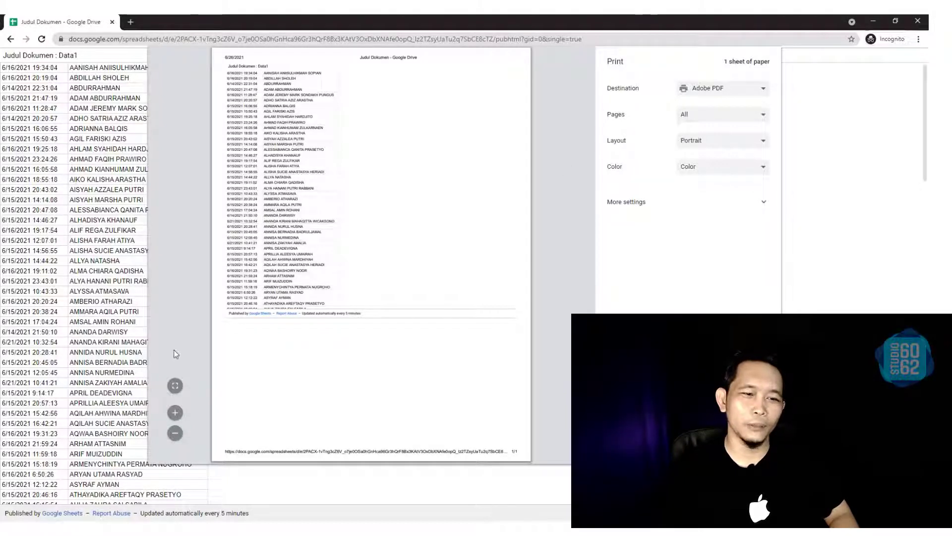
key(Escape)
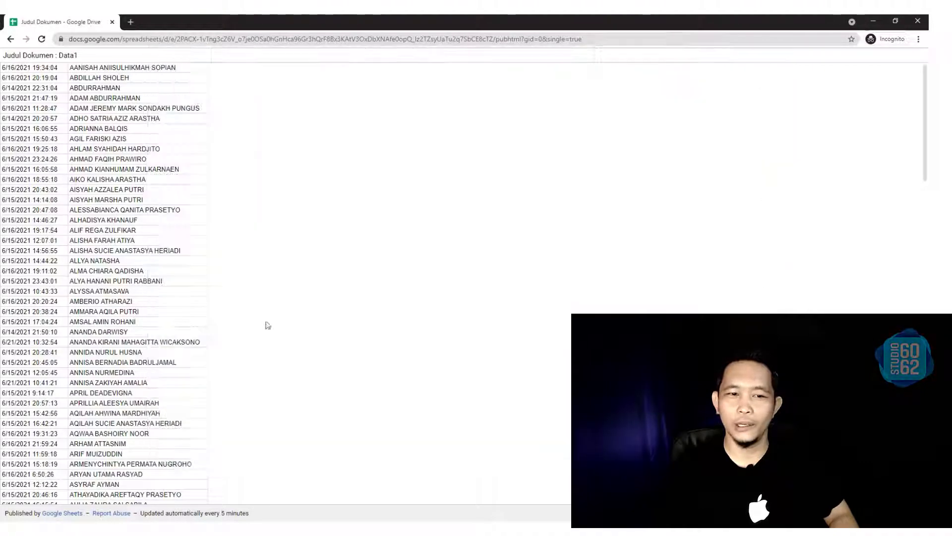
Preview the printout from the final rows of the published Data1 page and check which print destinations are offered
scroll(115, 233, down, 20)
scroll(132, 232, down, 7)
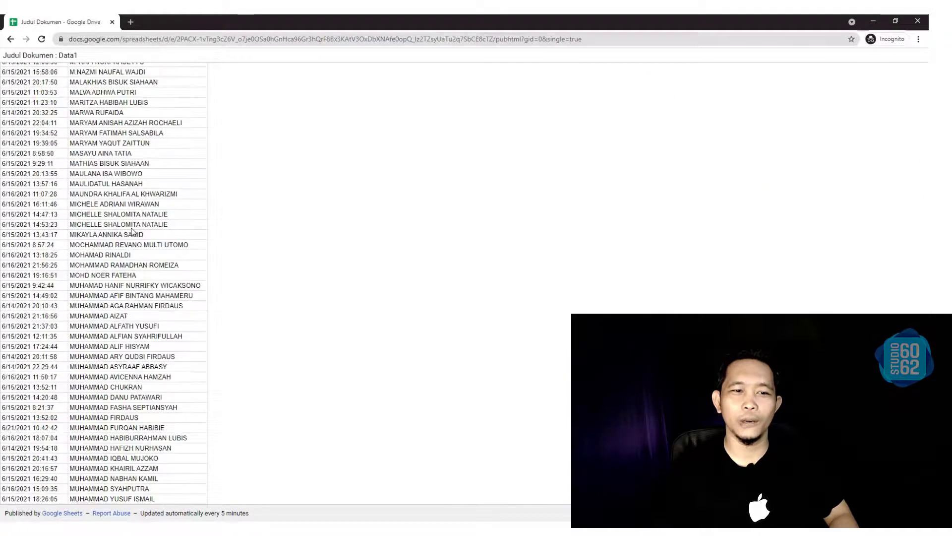
scroll(136, 247, up, 20)
scroll(140, 263, down, 20)
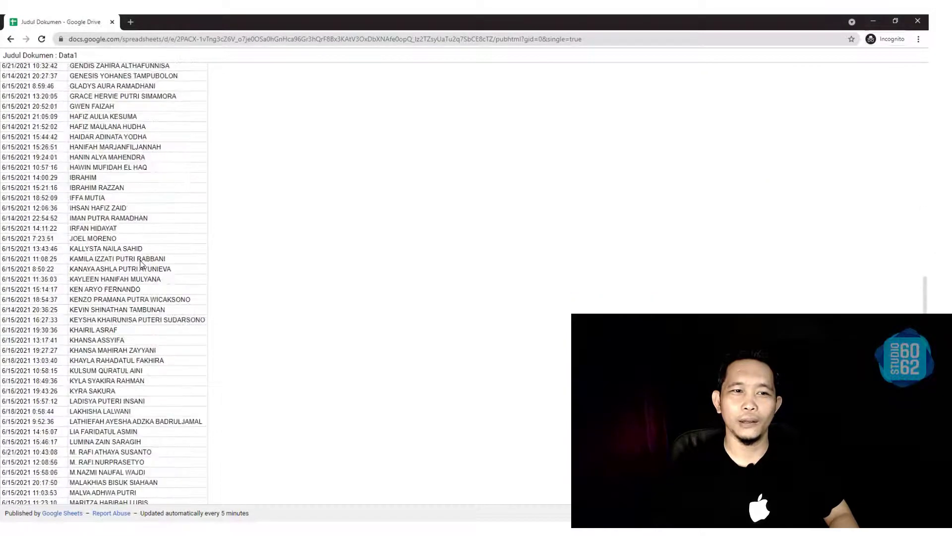
right_click(285, 140)
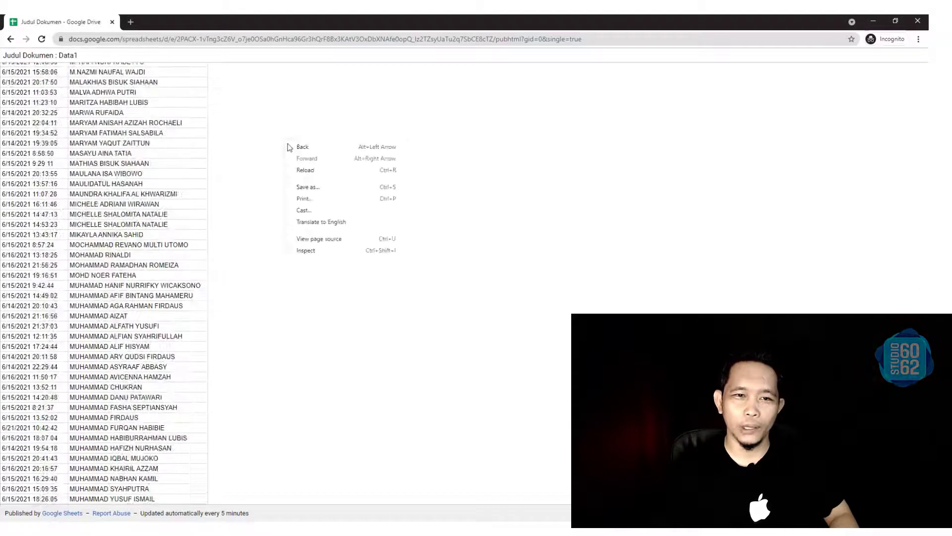
click(312, 198)
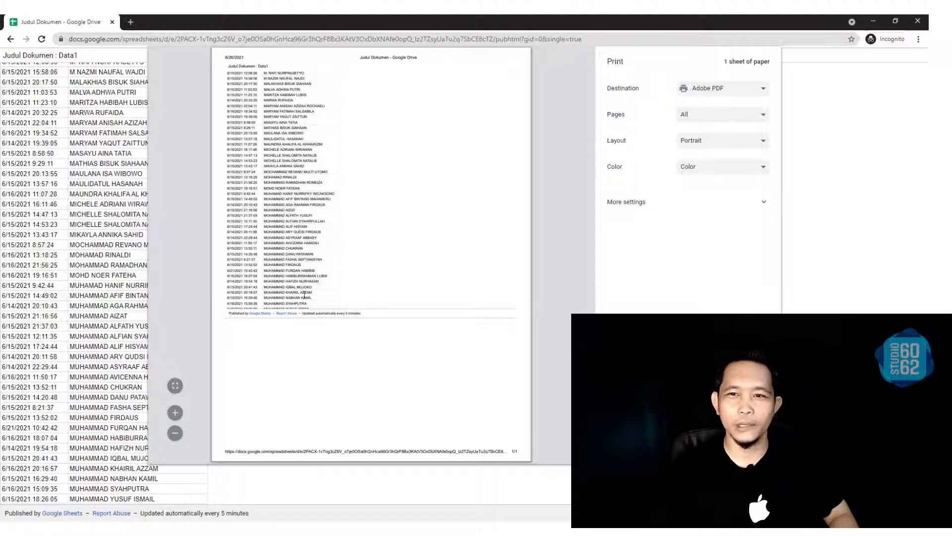
click(744, 91)
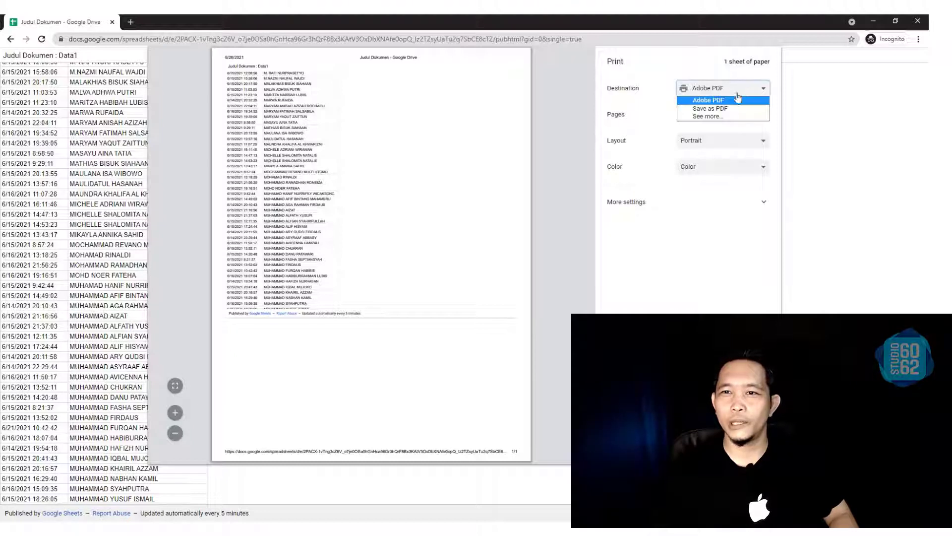
click(563, 186)
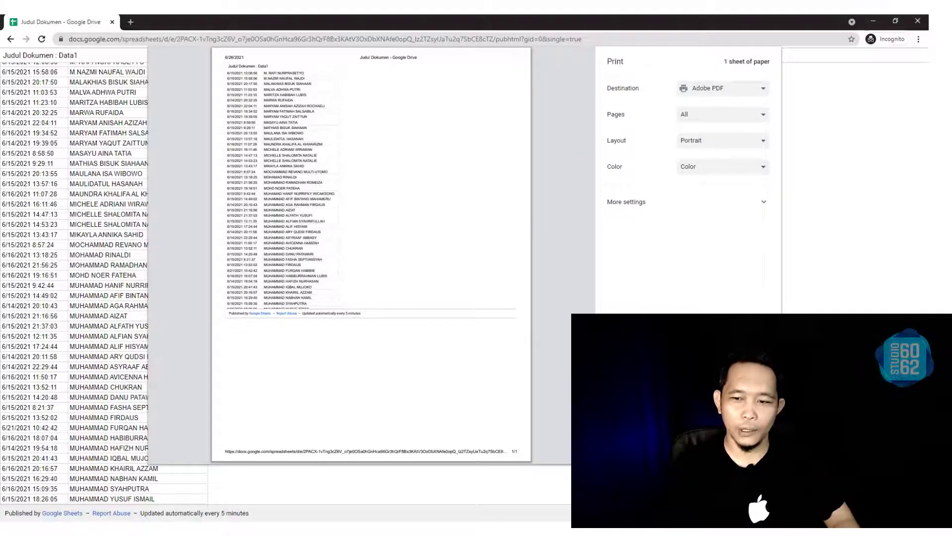
key(Escape)
Return to the spreadsheet's publishing settings and choose Entire Document for both the web page link and the published content
key(alt+Tab)
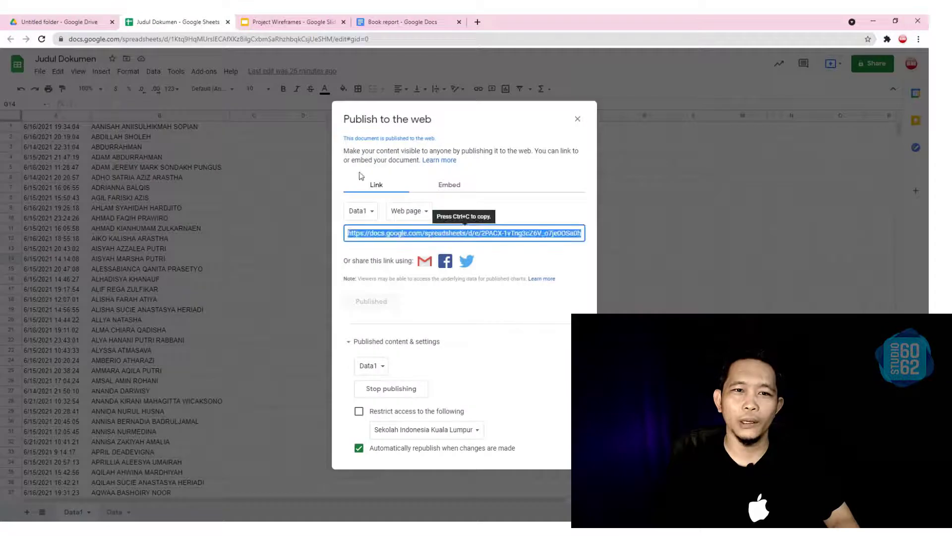
click(375, 221)
click(460, 214)
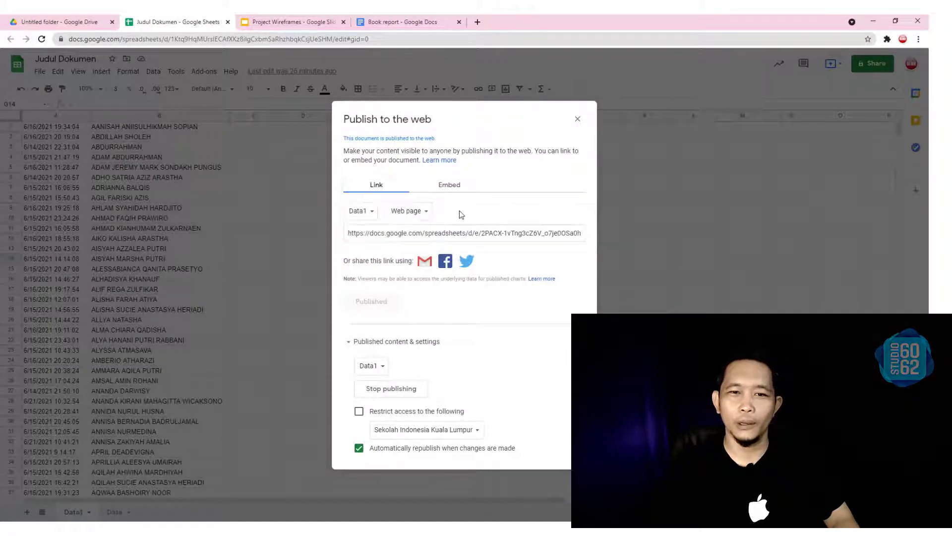
click(371, 217)
click(380, 188)
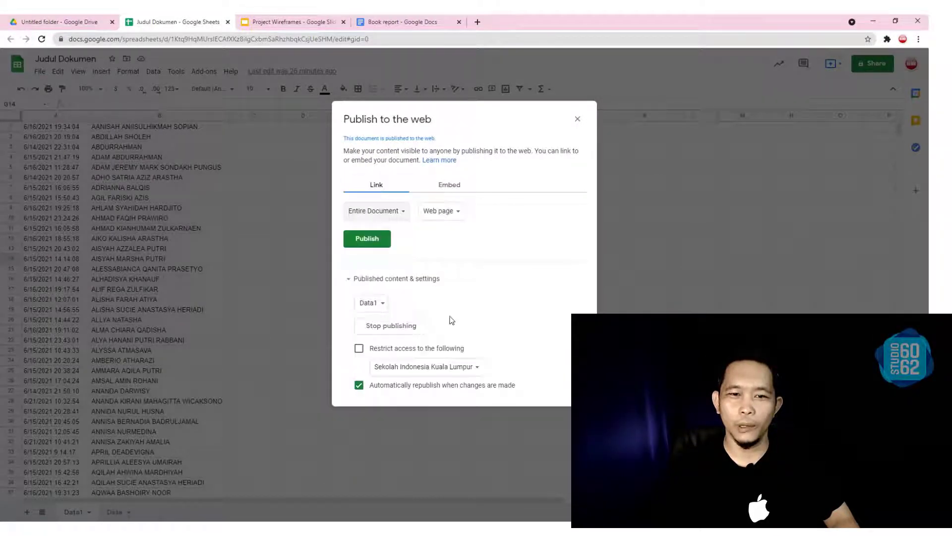
click(375, 306)
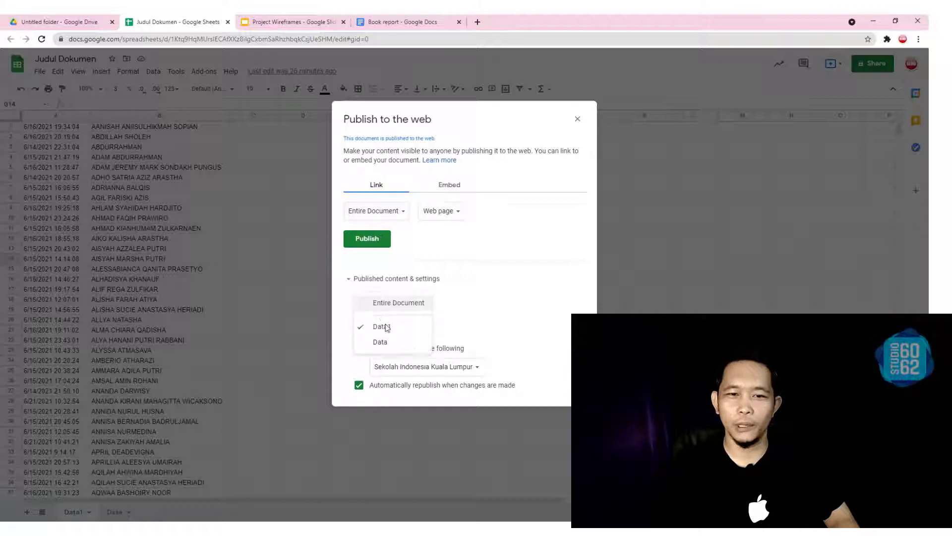
click(392, 304)
click(468, 318)
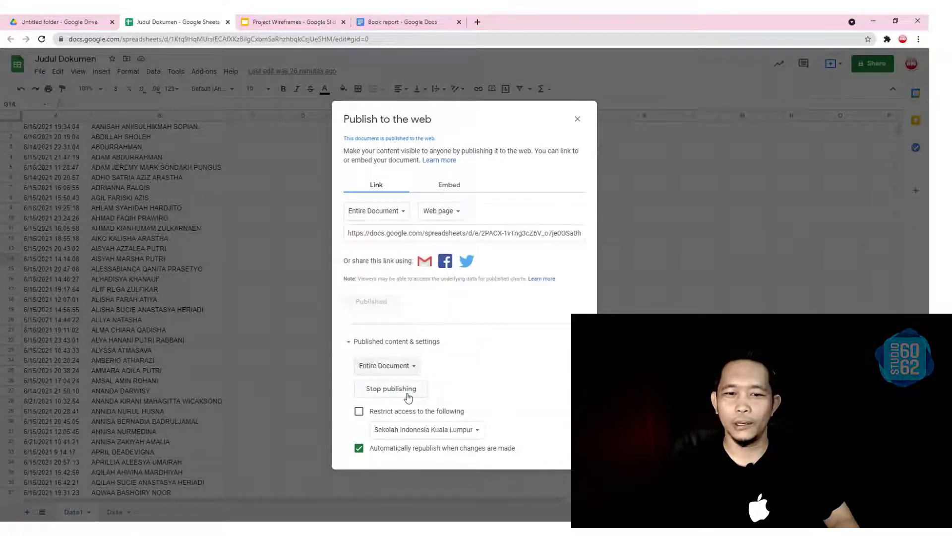
Stop publishing the entire document and start publishing it again, approving both changes
click(411, 390)
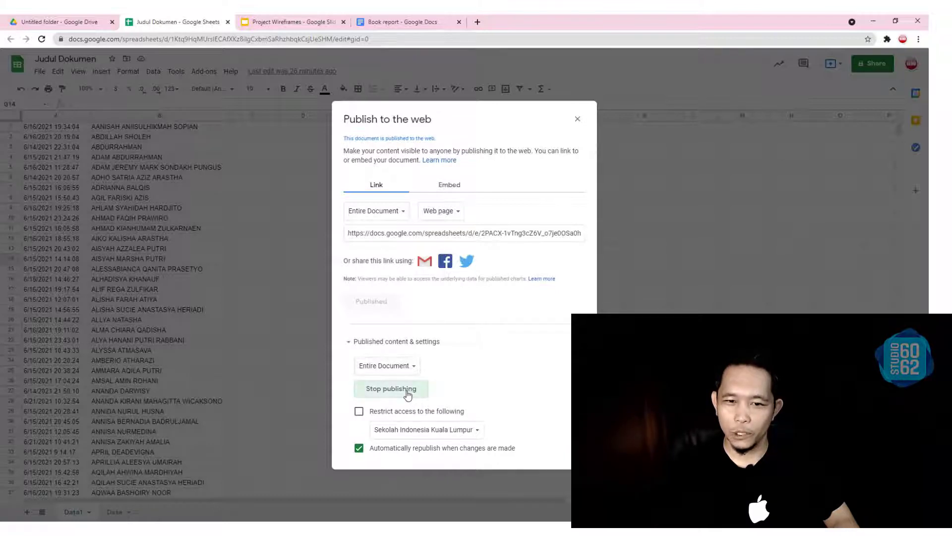
click(513, 94)
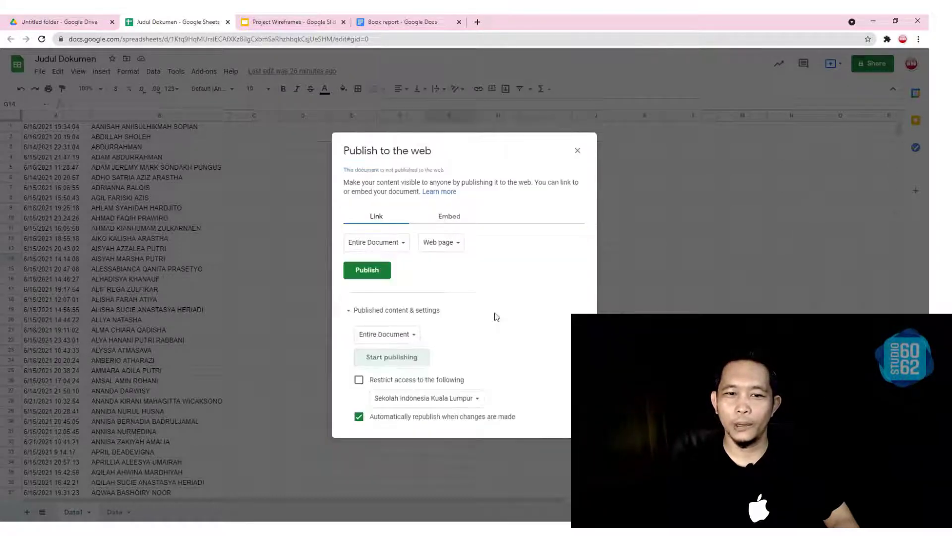
click(409, 367)
click(511, 93)
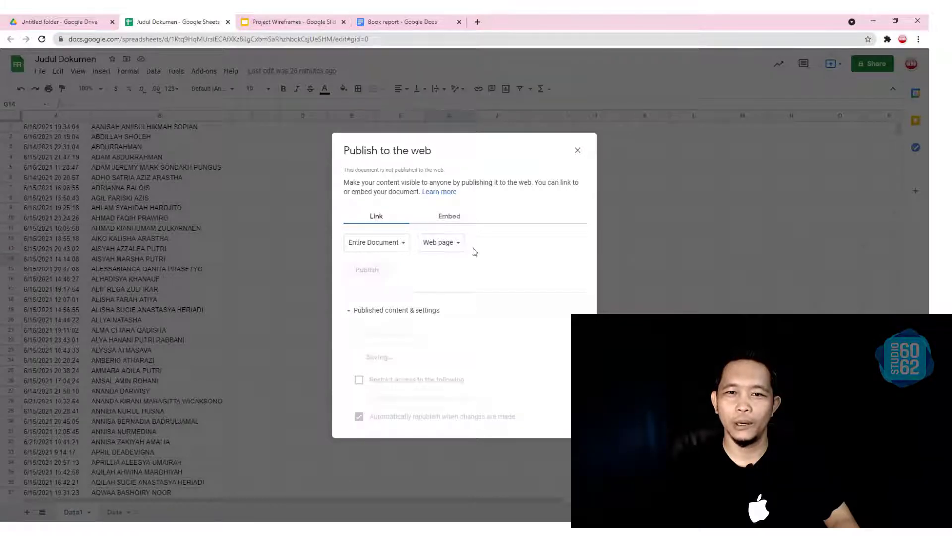
Copy the published link for the entire document and load it in a new incognito window
right_click(478, 238)
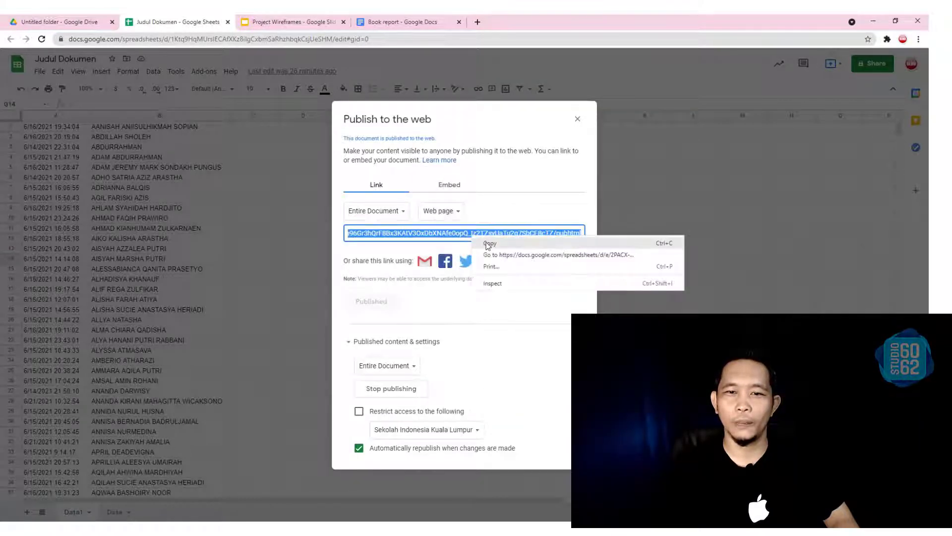
click(487, 243)
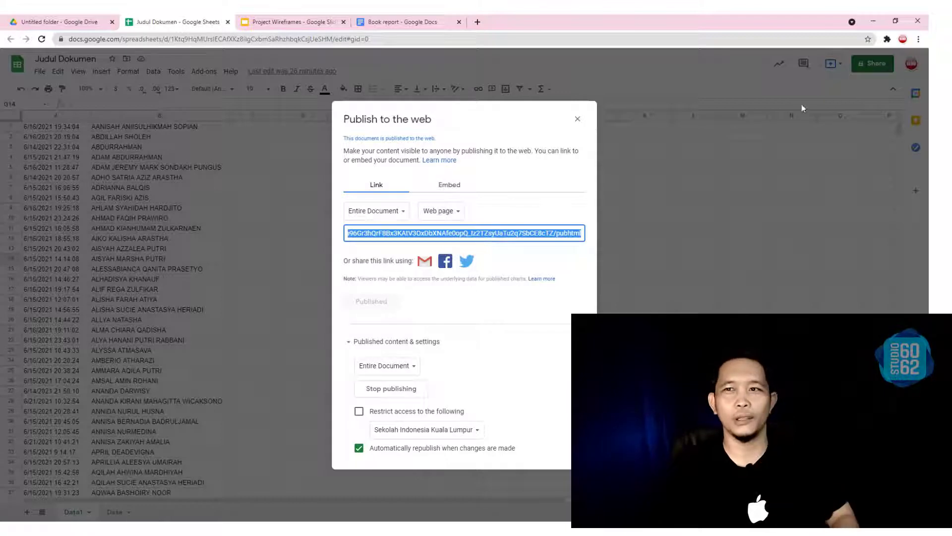
click(918, 39)
click(850, 83)
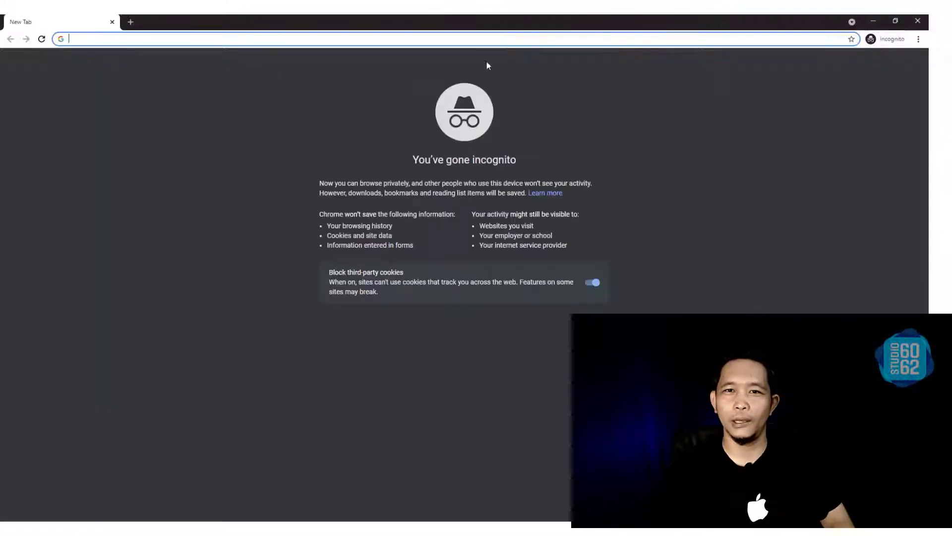
right_click(482, 41)
click(513, 103)
key(Return)
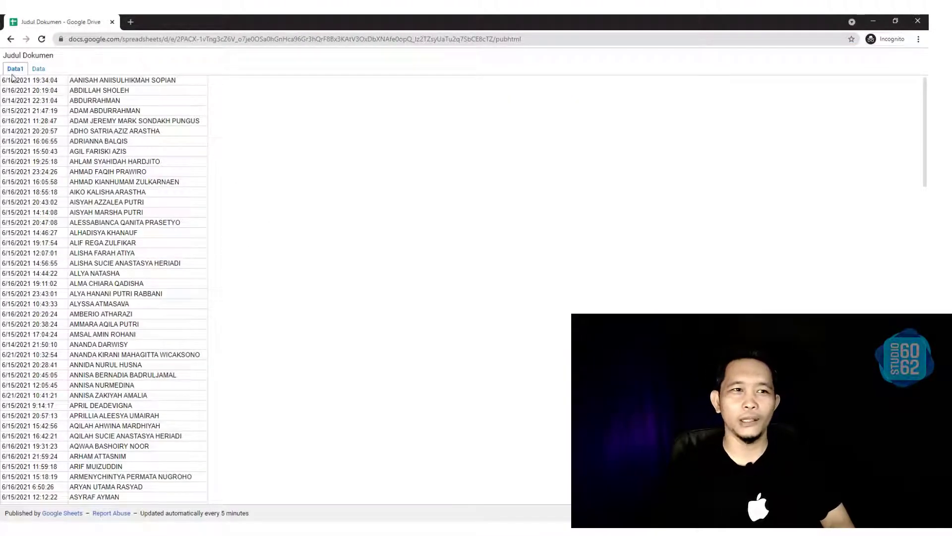
Examine the records on the Data1 and Data sheets of the published document
click(38, 70)
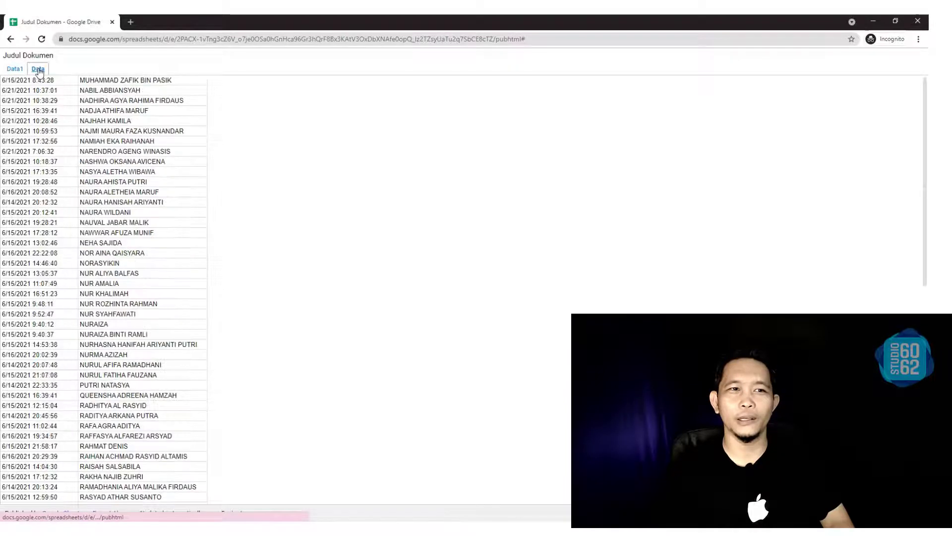
click(15, 70)
click(39, 69)
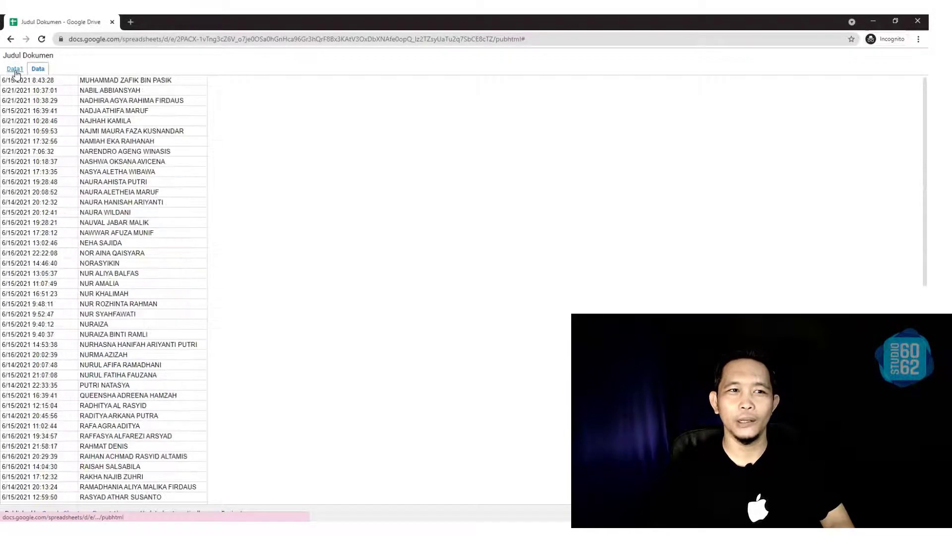
click(15, 70)
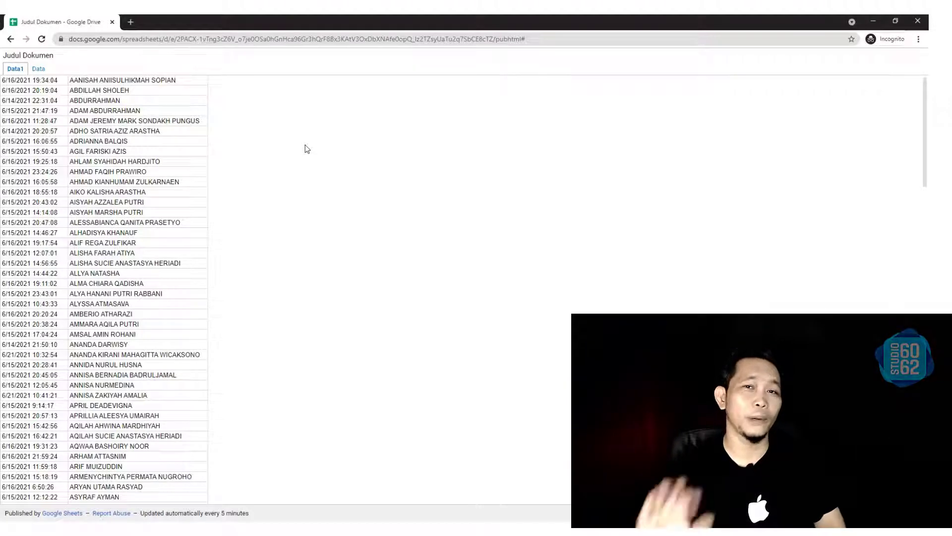
scroll(306, 168, down, 17)
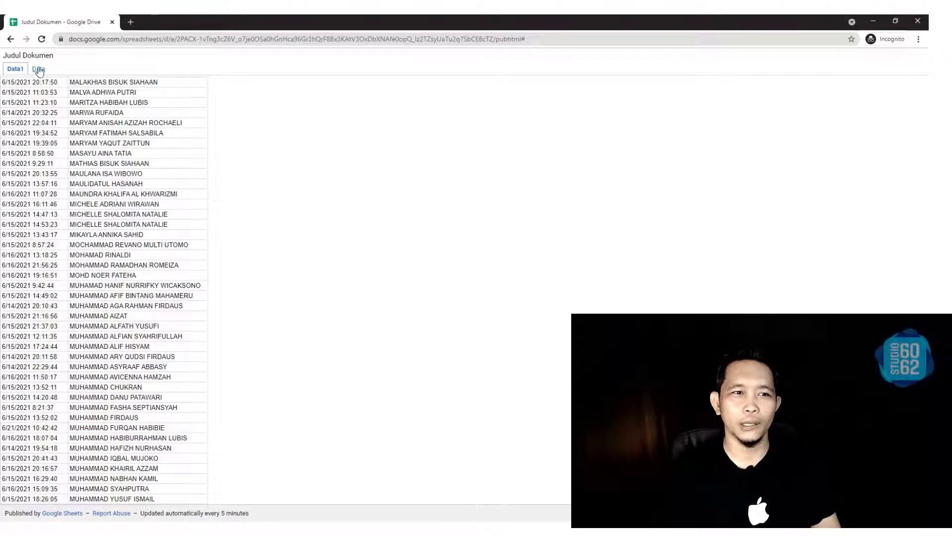
click(39, 69)
scroll(290, 213, up, 8)
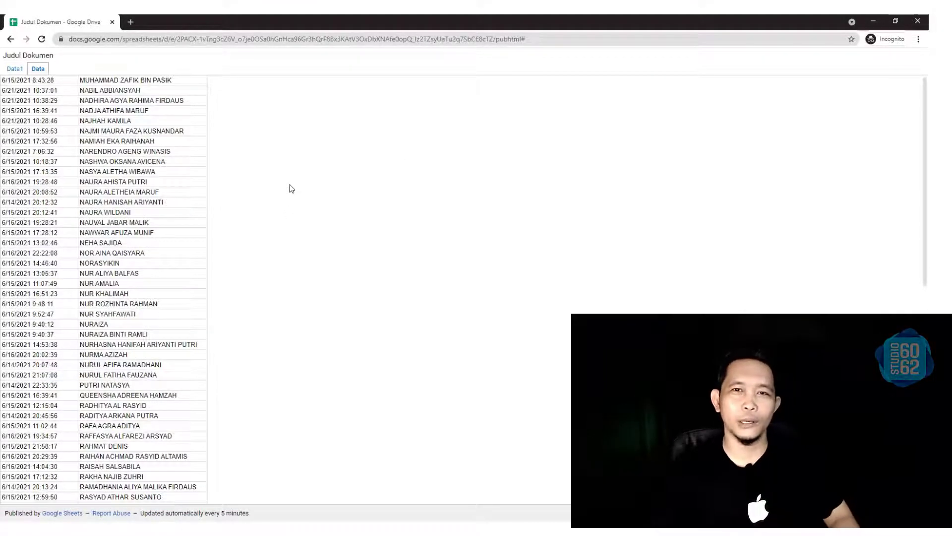
Return to the spreadsheet's publishing settings and set the Entire Document link to the PDF document (.pdf) format
key(alt+Tab)
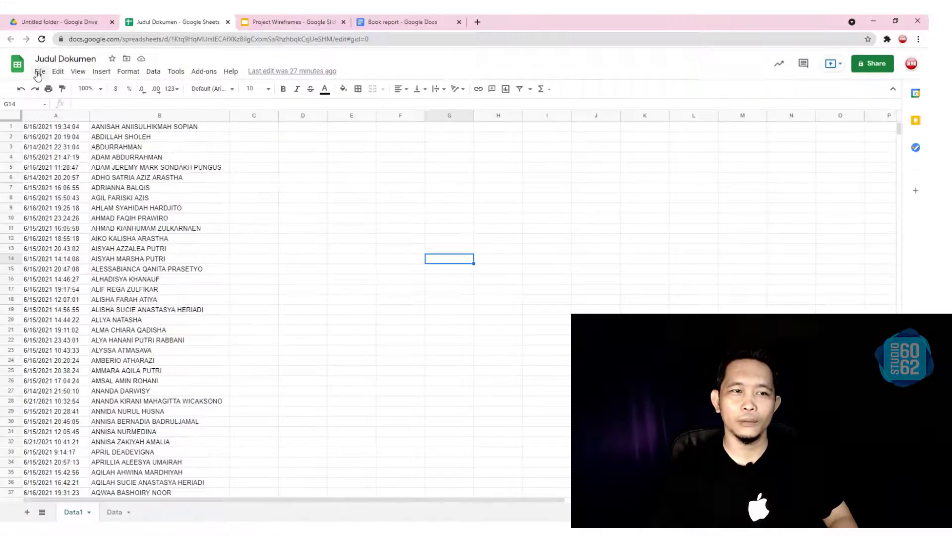
click(39, 71)
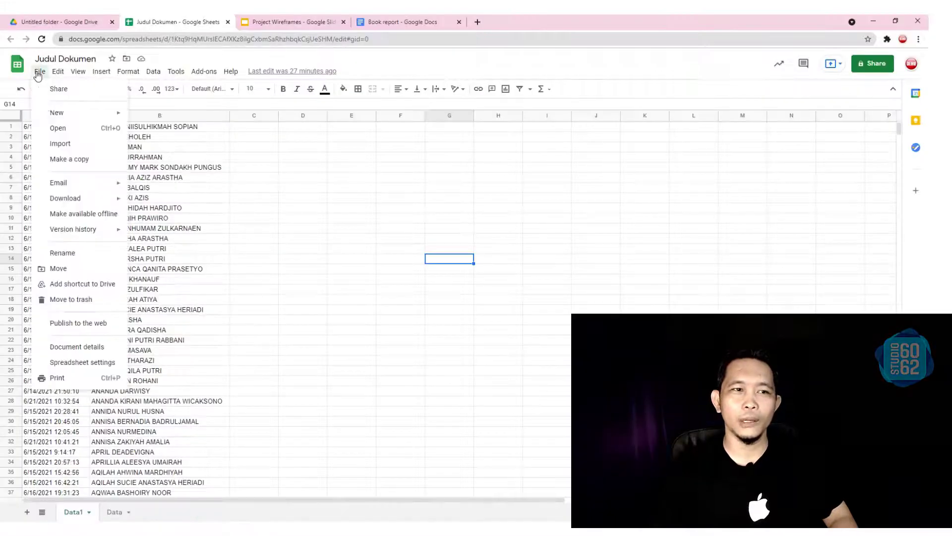
click(89, 325)
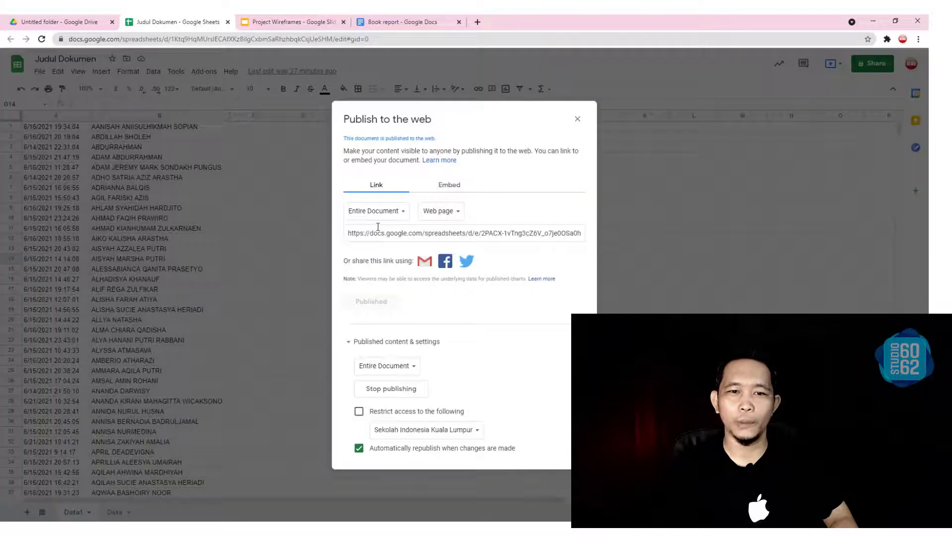
click(455, 211)
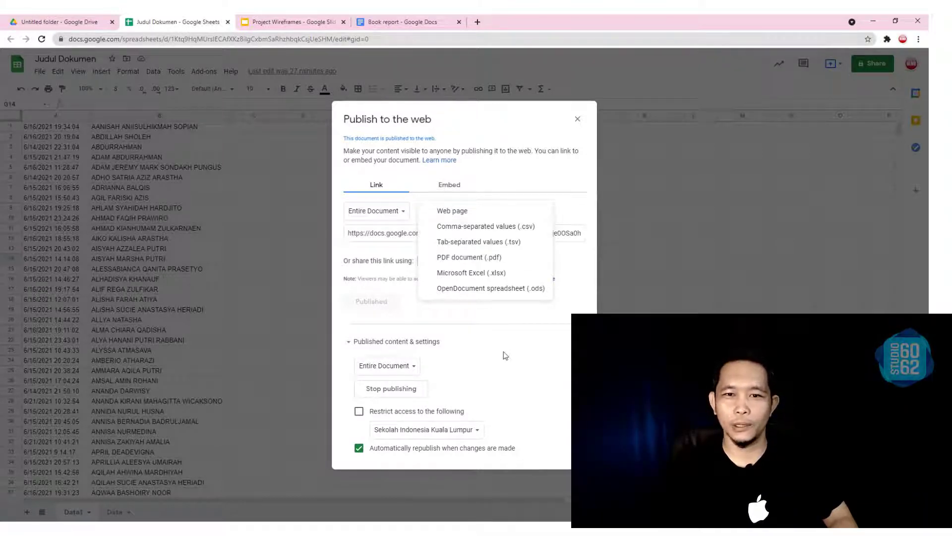
click(471, 262)
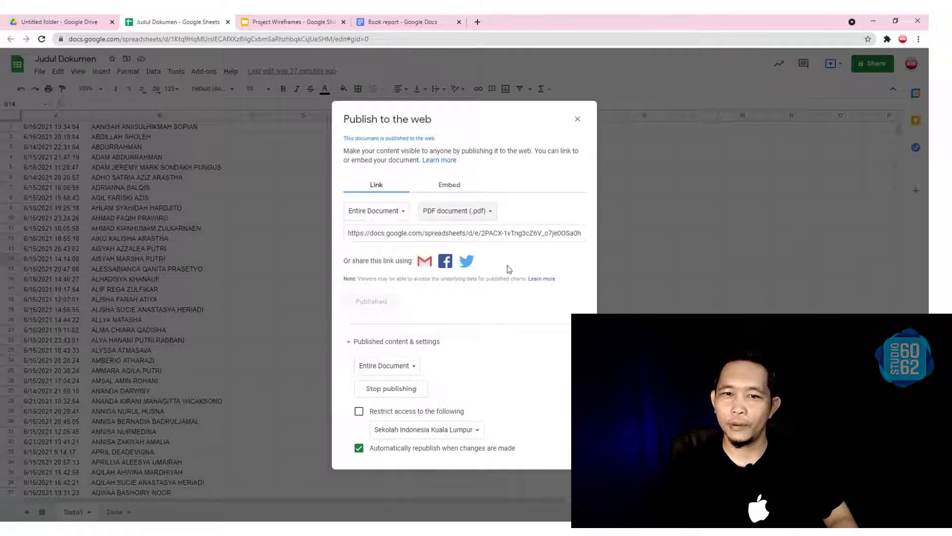
click(496, 216)
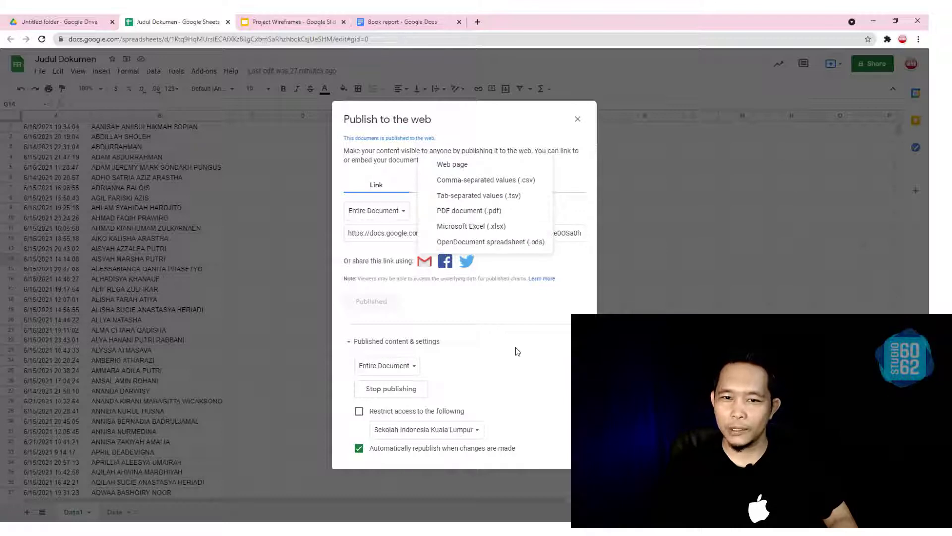
click(499, 334)
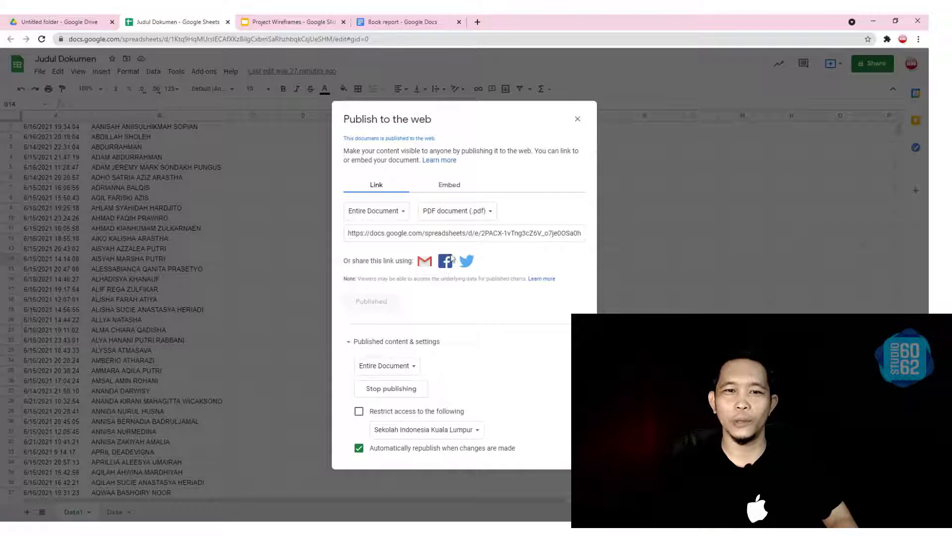
click(394, 212)
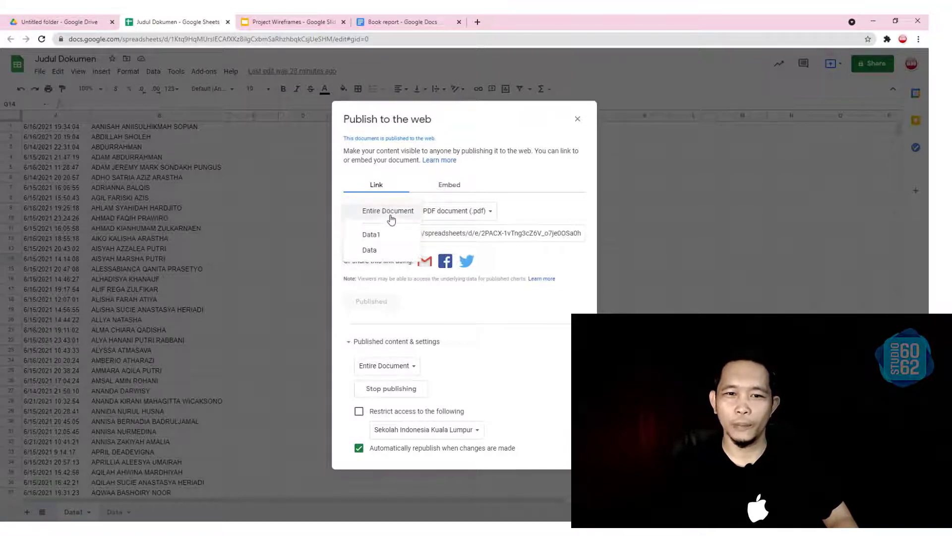
click(391, 218)
click(471, 219)
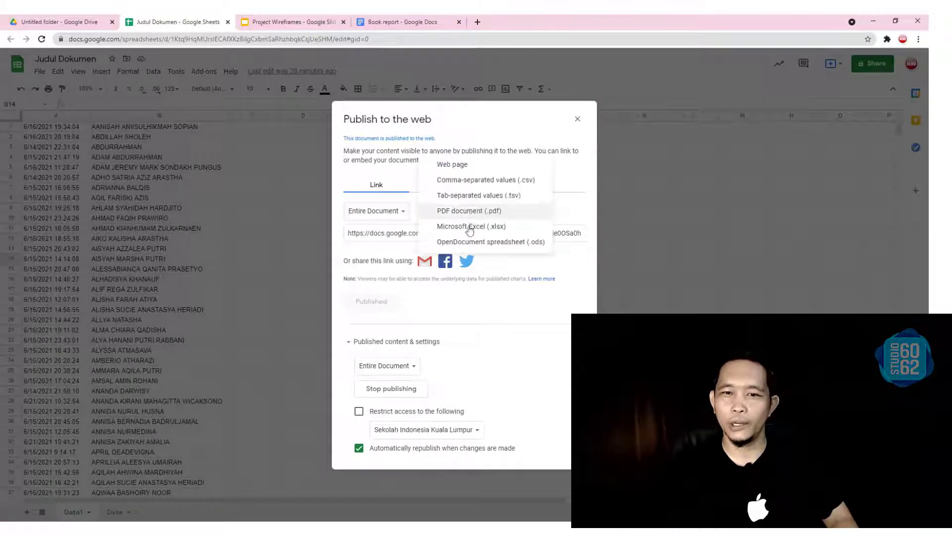
click(457, 217)
Stop publishing the spreadsheet and publish the entire document again as a PDF, approving both changes
click(401, 390)
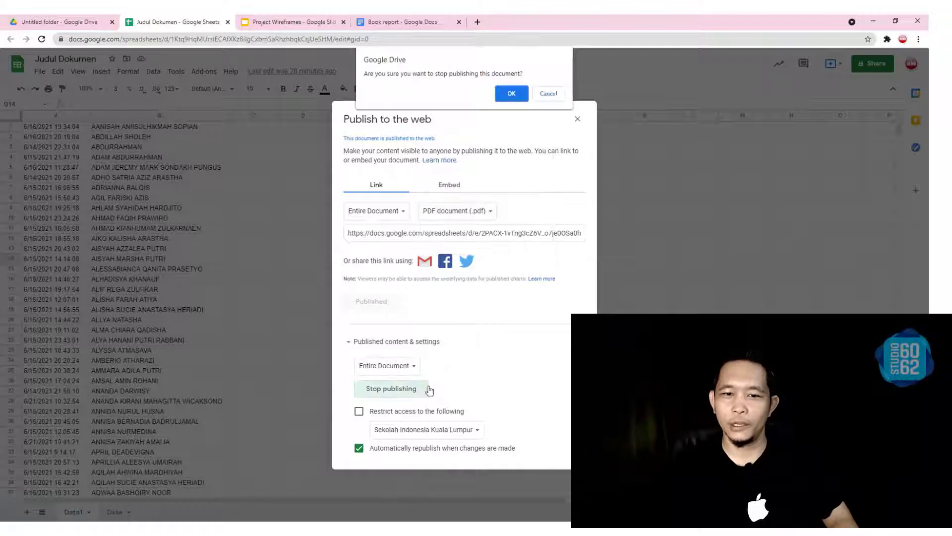
click(517, 92)
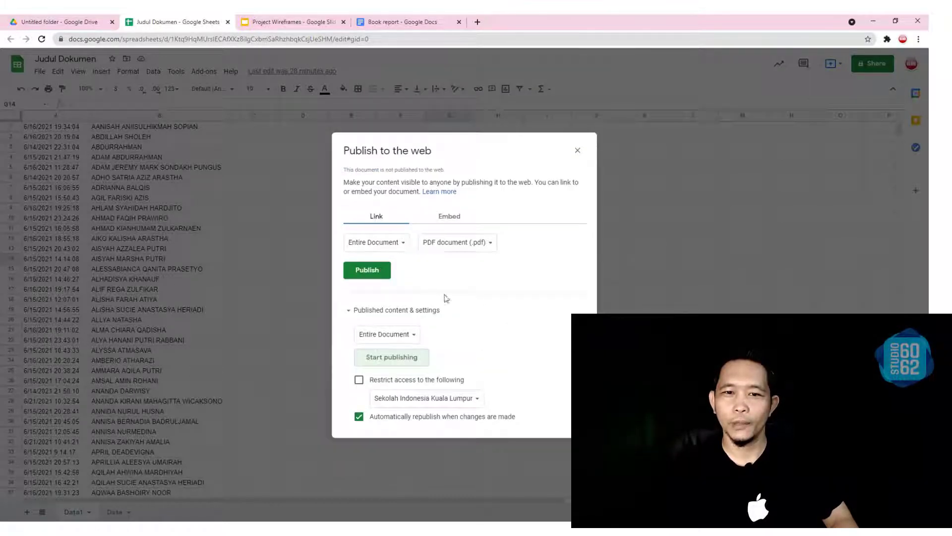
click(384, 265)
click(512, 94)
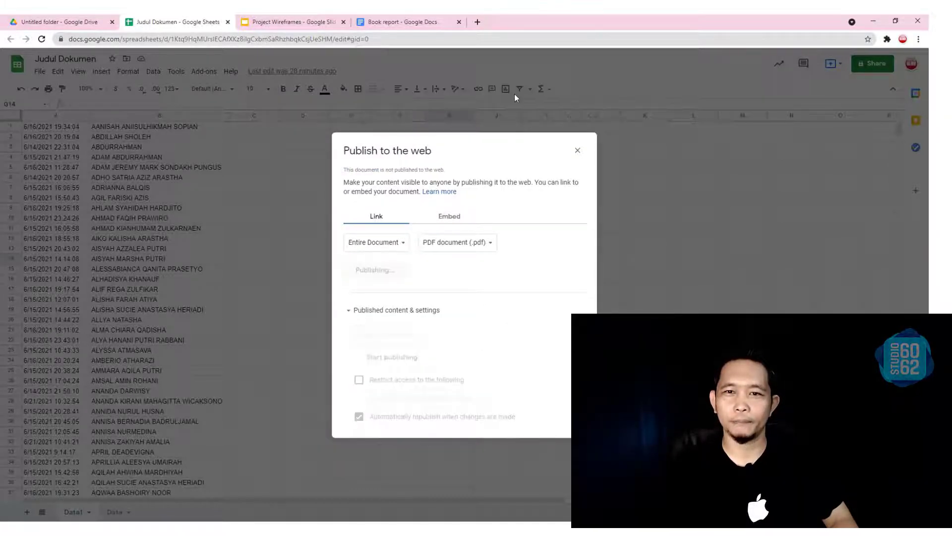
Copy the published PDF link, load it in a new incognito window to download the file, and close that window
right_click(461, 233)
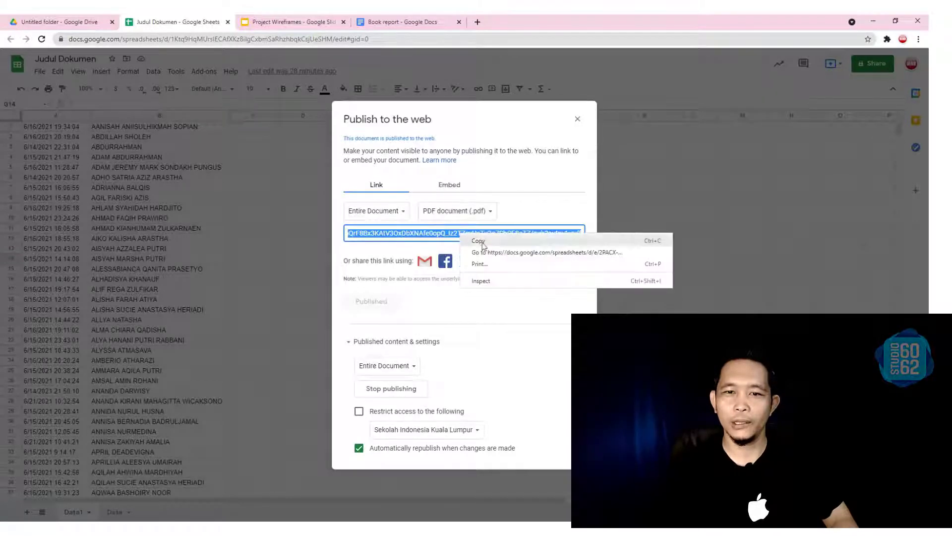
click(484, 241)
click(919, 39)
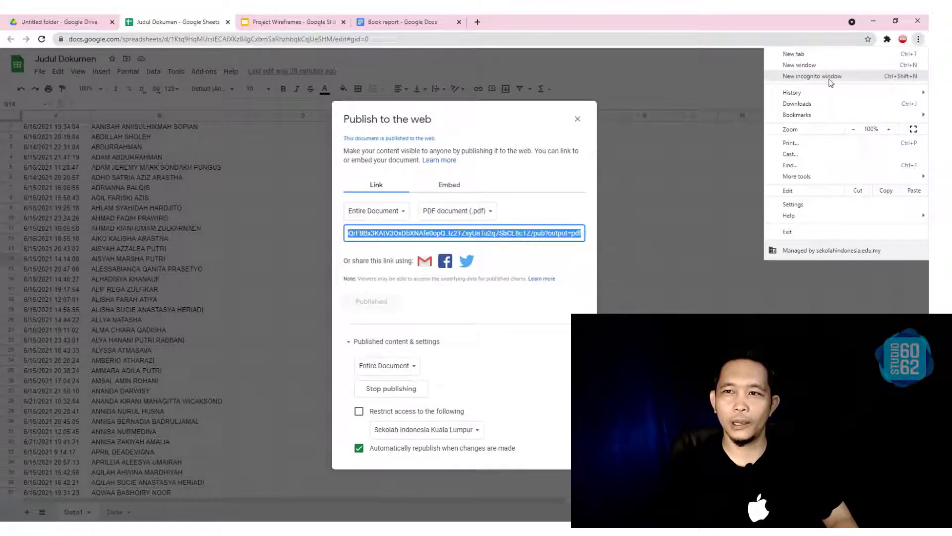
click(811, 76)
right_click(457, 39)
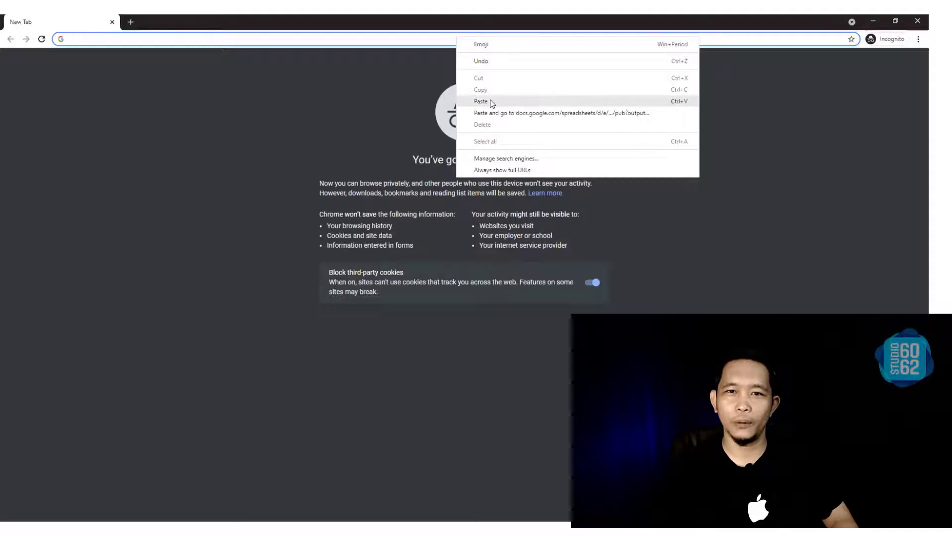
click(496, 101)
key(Return)
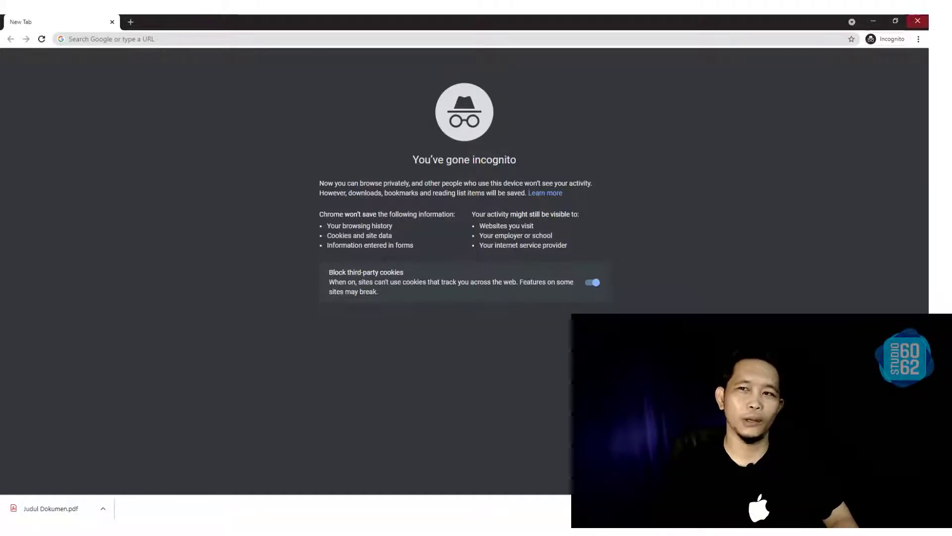
click(917, 20)
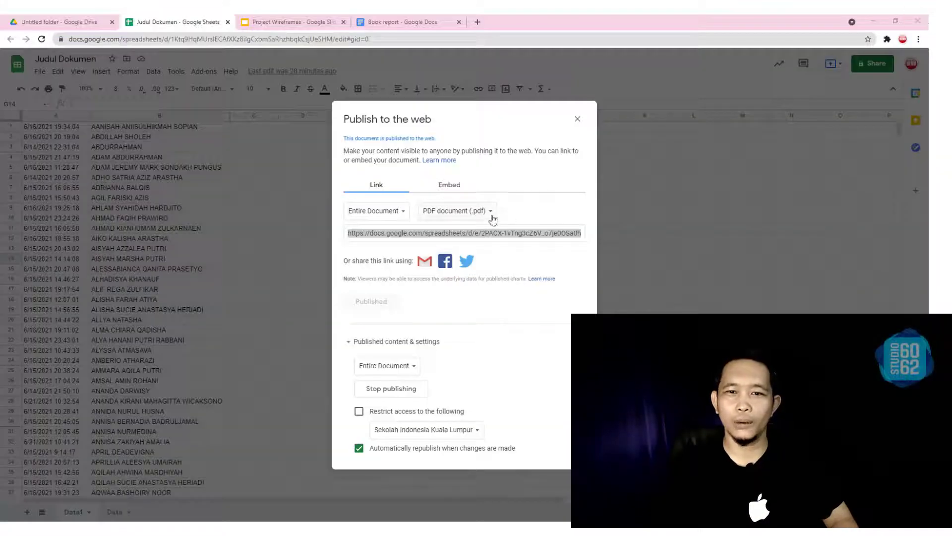
Change the published link's format to Microsoft Excel (.xlsx) and copy the link
click(487, 217)
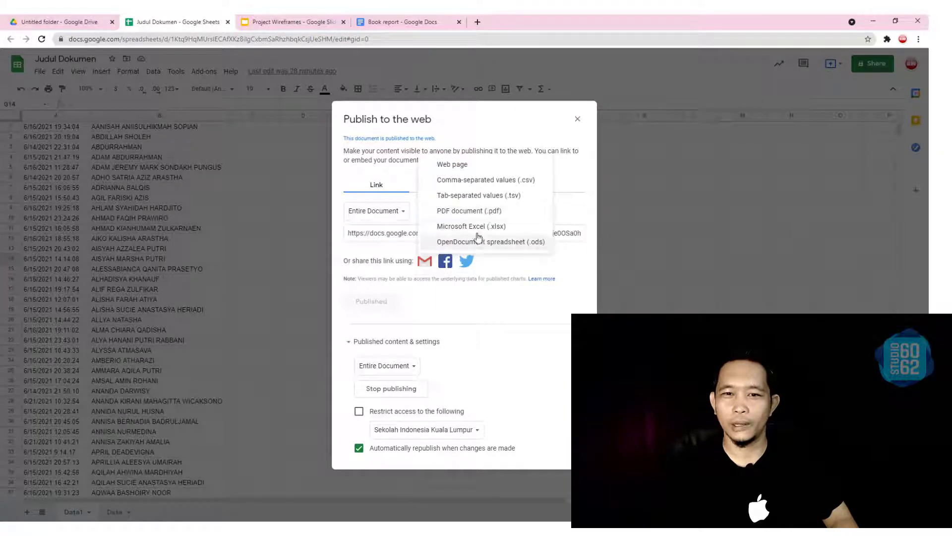
click(476, 227)
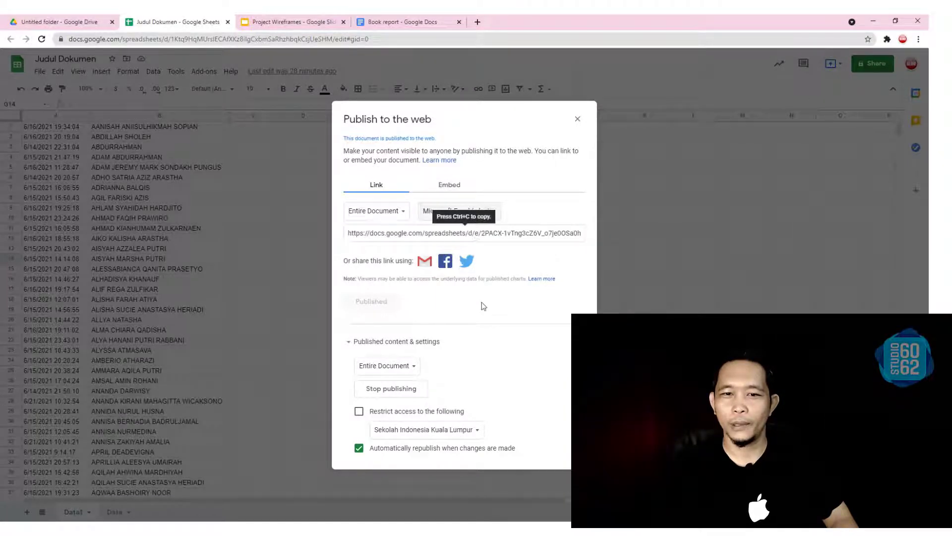
click(498, 237)
right_click(499, 233)
click(518, 240)
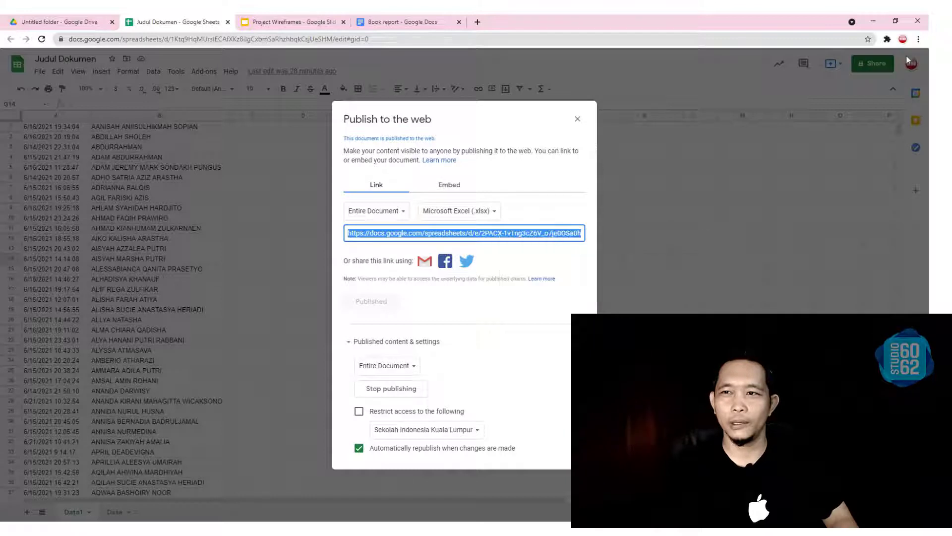
Load the copied Excel link in a new incognito window to download the workbook, and close that window
click(918, 39)
click(803, 76)
right_click(567, 35)
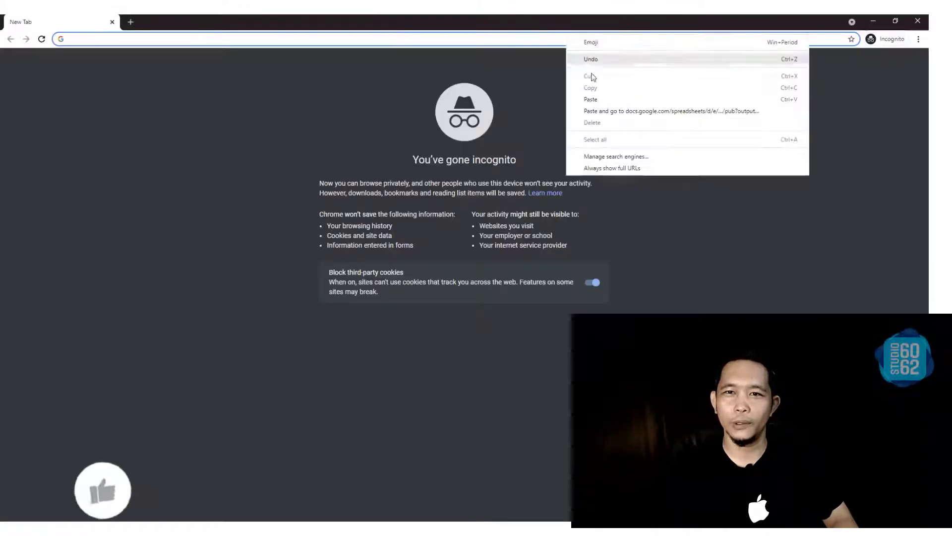
click(598, 103)
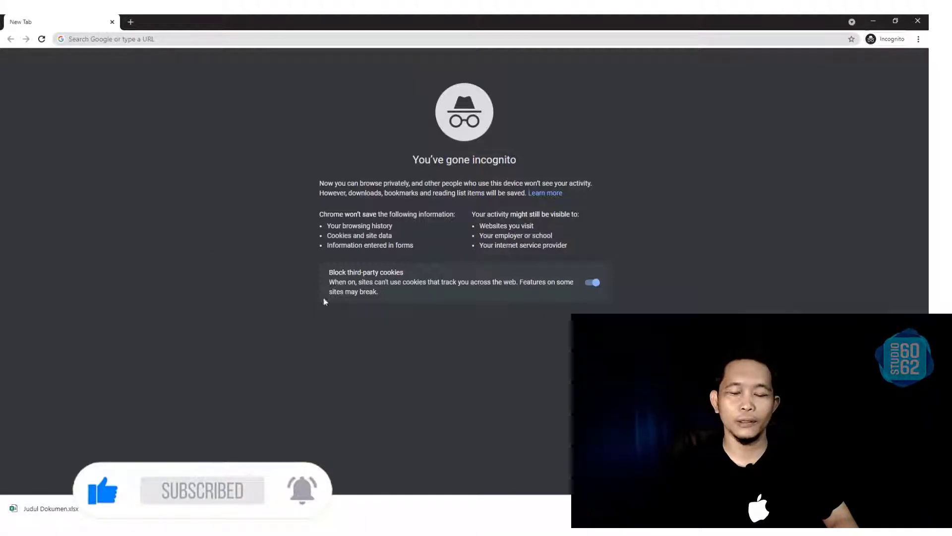
click(917, 20)
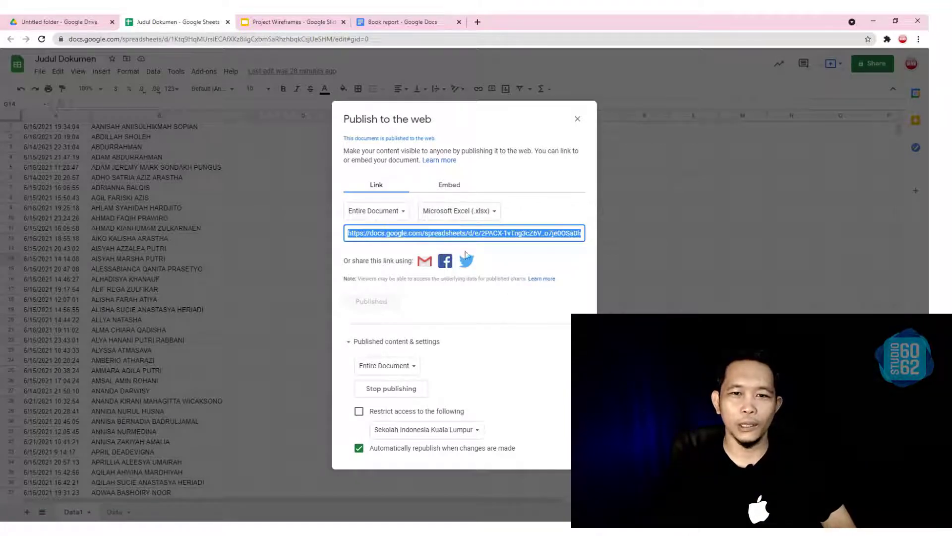
Review the link's content and file format options, and close the spreadsheet's publishing settings
click(403, 213)
click(401, 181)
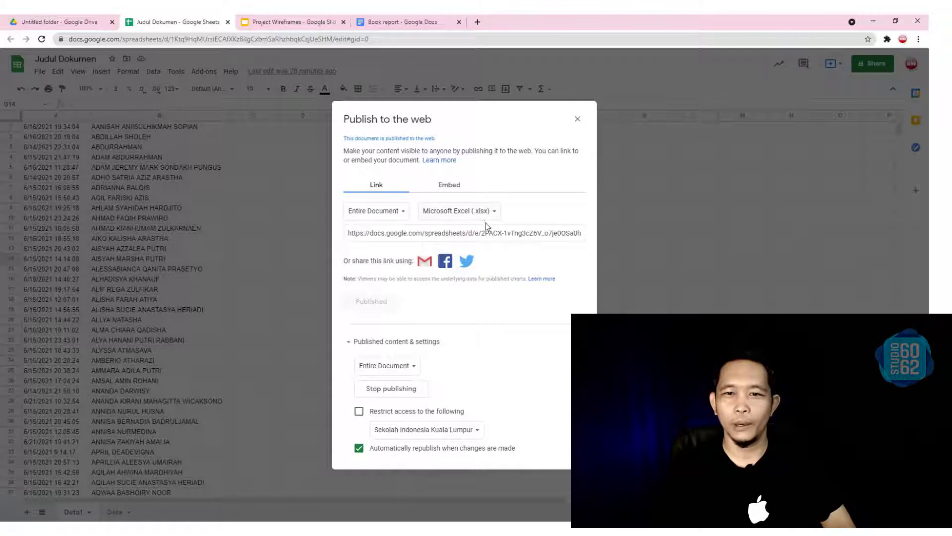
click(491, 213)
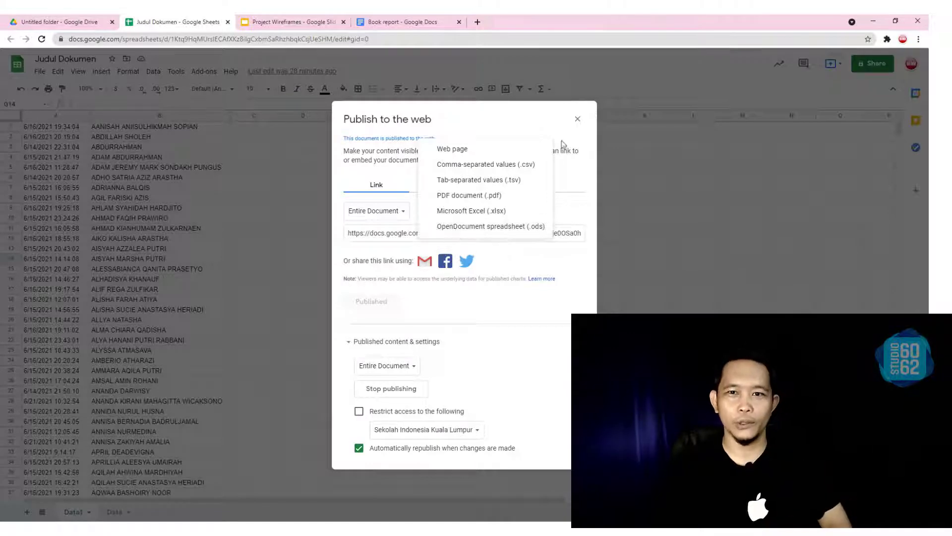
click(577, 119)
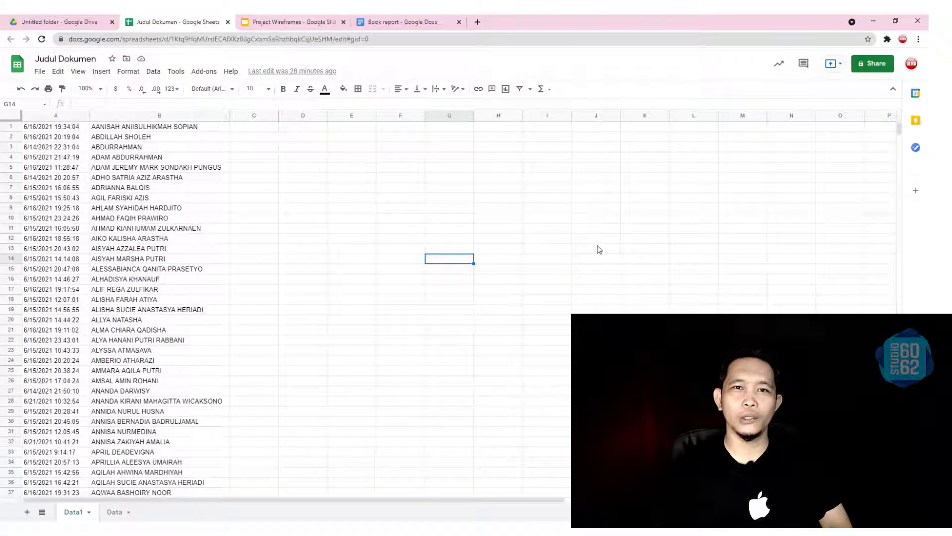
Switch to the Book report document in Google Docs, bring up its web publishing settings and copy the published link
click(412, 23)
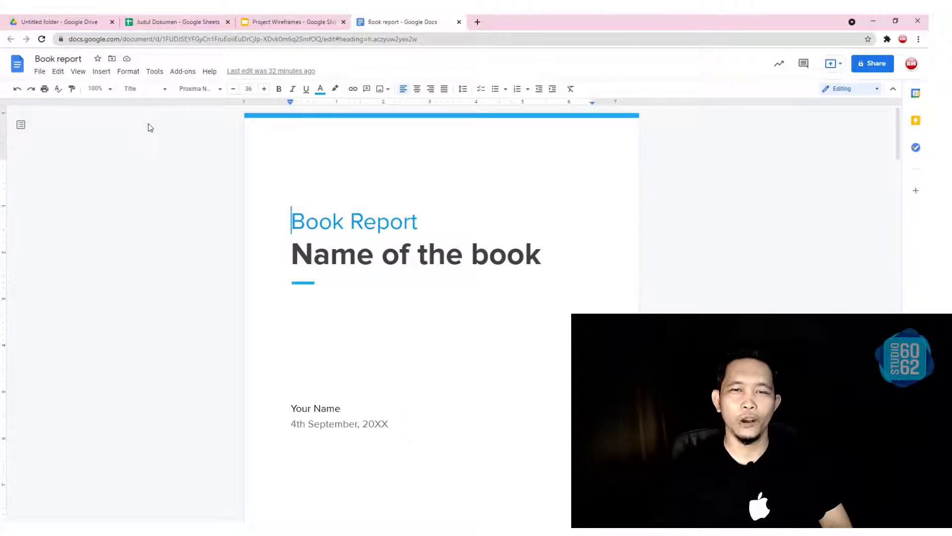
click(39, 73)
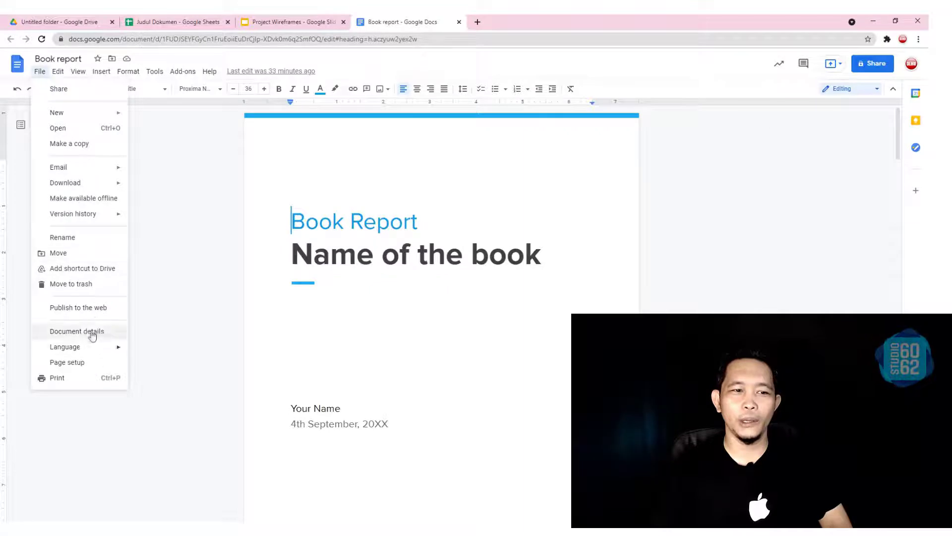
click(164, 271)
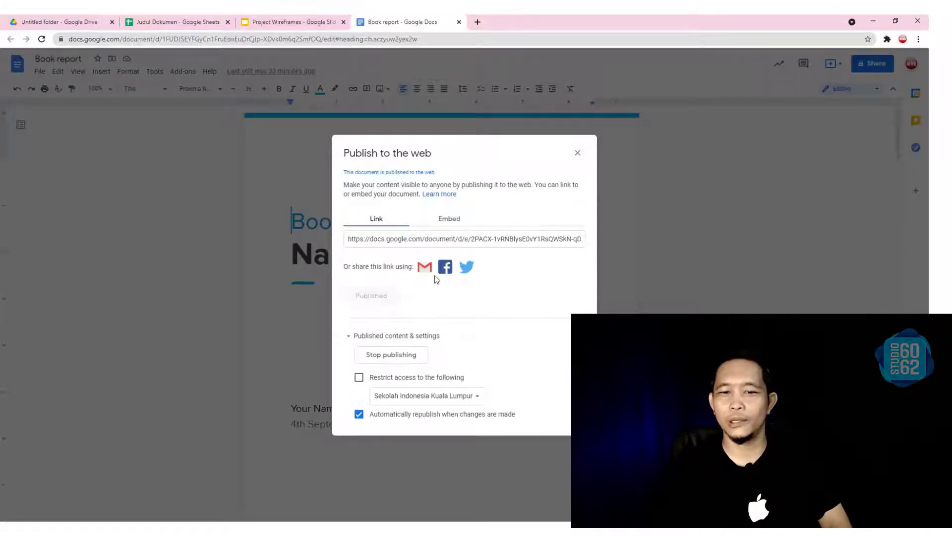
click(450, 239)
right_click(453, 242)
click(486, 251)
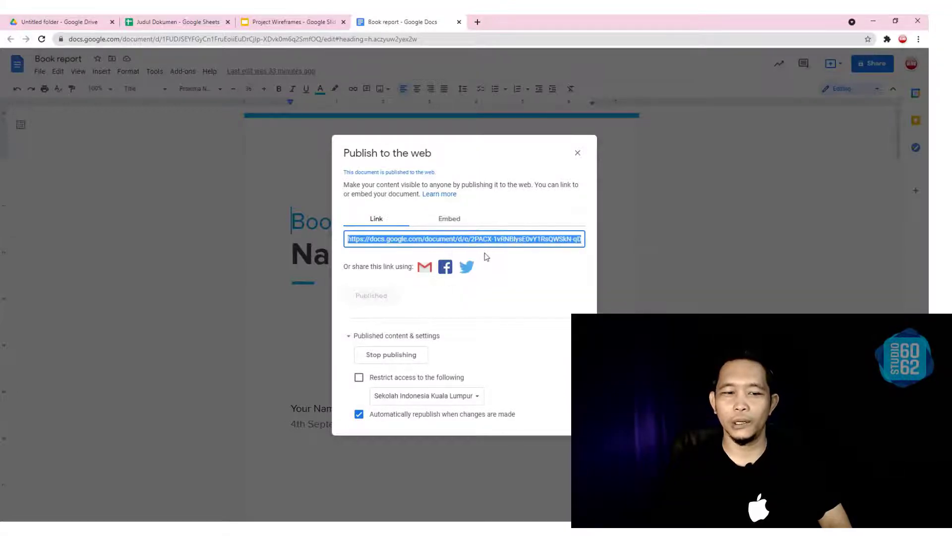
Load the Book report's published link in a new incognito window
click(918, 39)
click(794, 76)
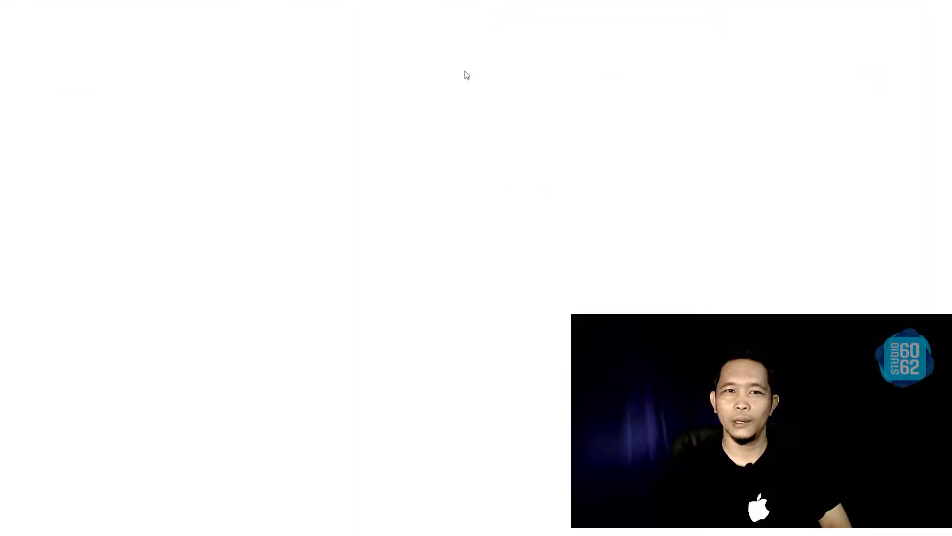
right_click(363, 40)
click(388, 101)
key(Return)
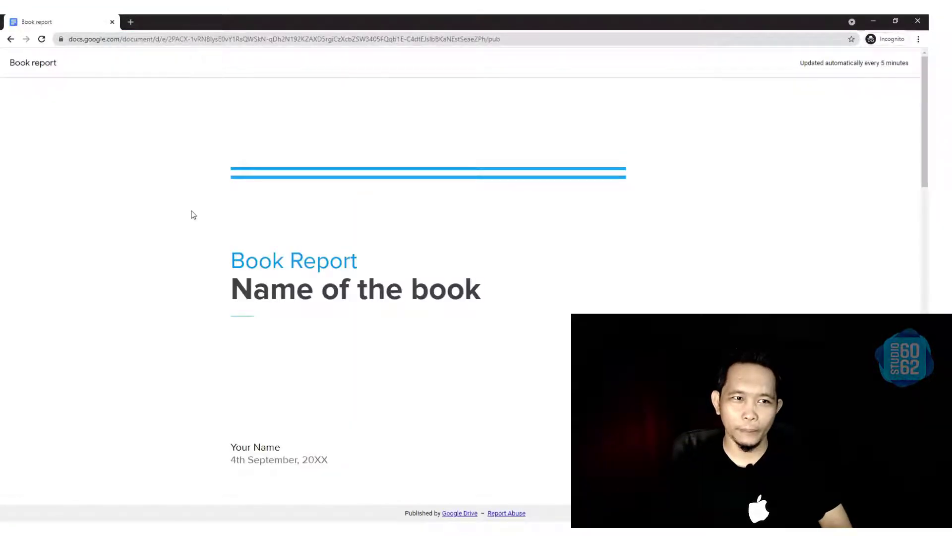
Examine the published Book report from its title page through its later sections, and check the page's context options
scroll(419, 266, down, 15)
scroll(459, 320, up, 15)
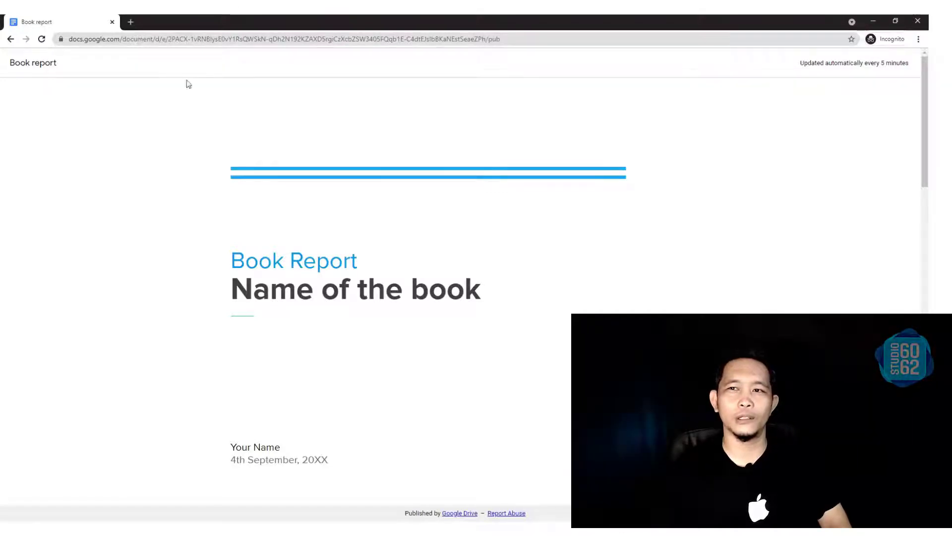
scroll(353, 149, down, 20)
scroll(343, 205, up, 10)
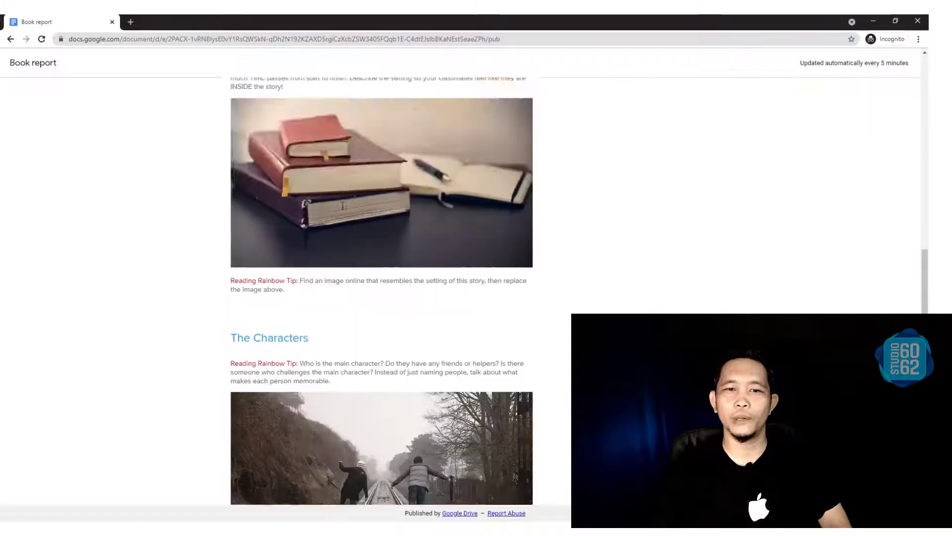
scroll(343, 205, up, 10)
right_click(359, 123)
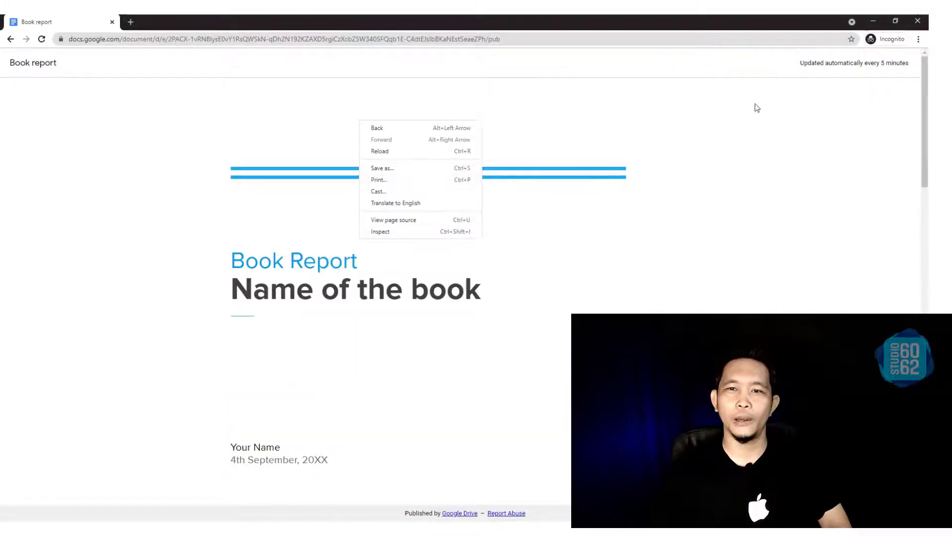
Close the published Book report and its publishing settings, and bring up web publishing for the Project Wireframes presentation
click(919, 22)
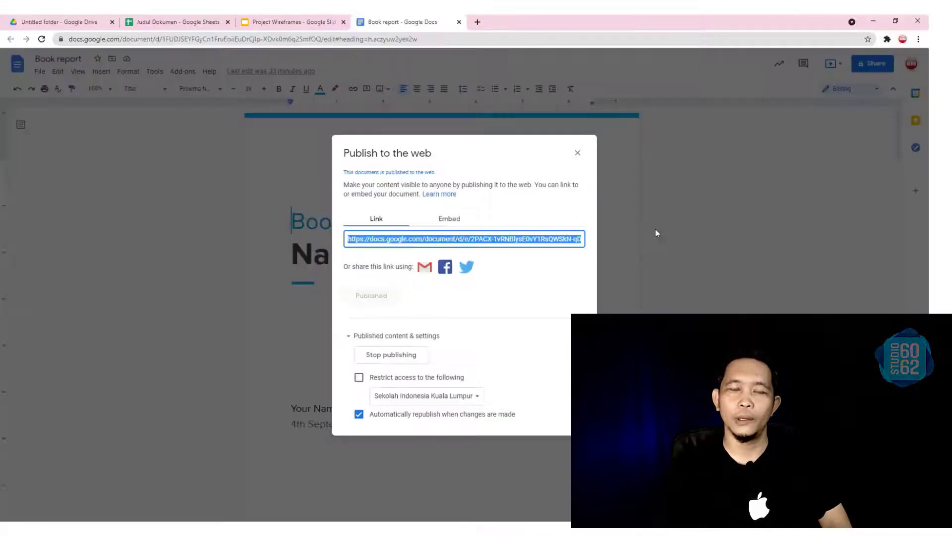
click(578, 153)
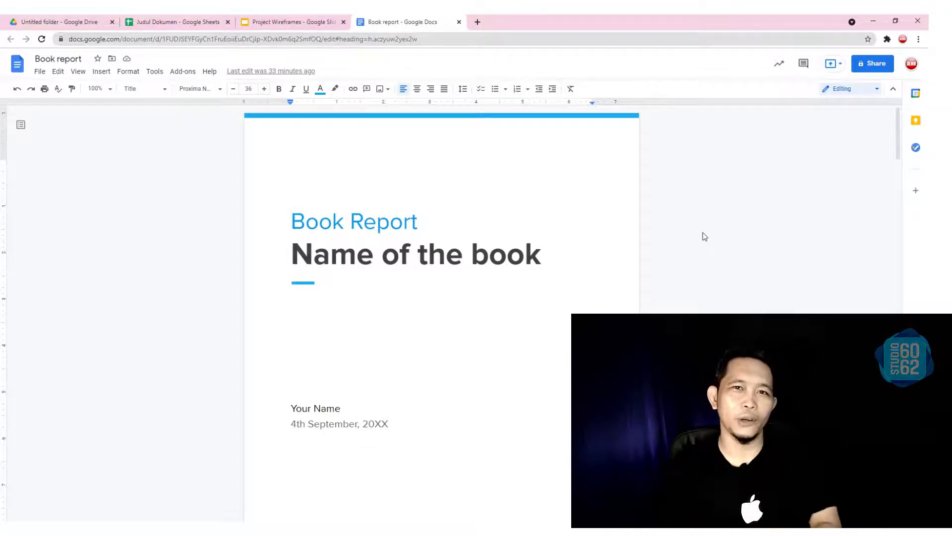
click(312, 23)
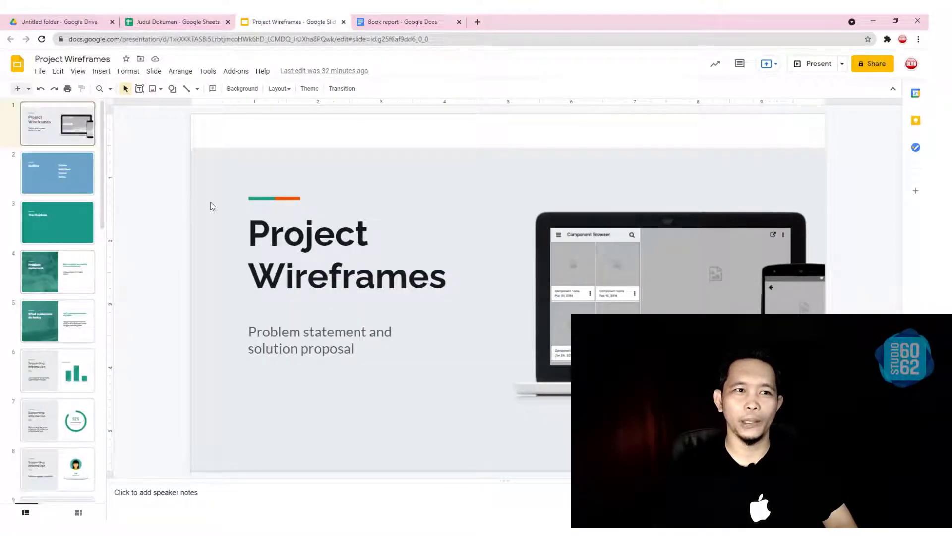
click(40, 72)
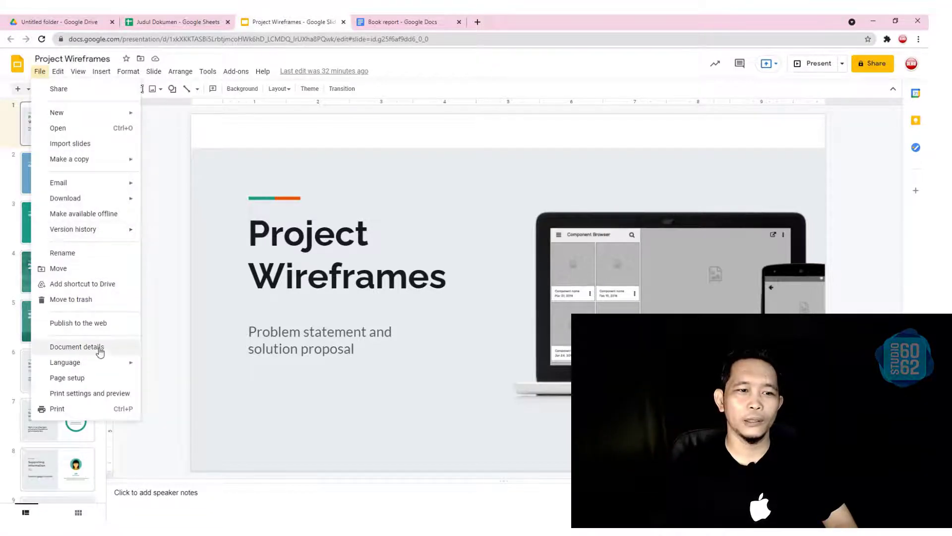
click(79, 323)
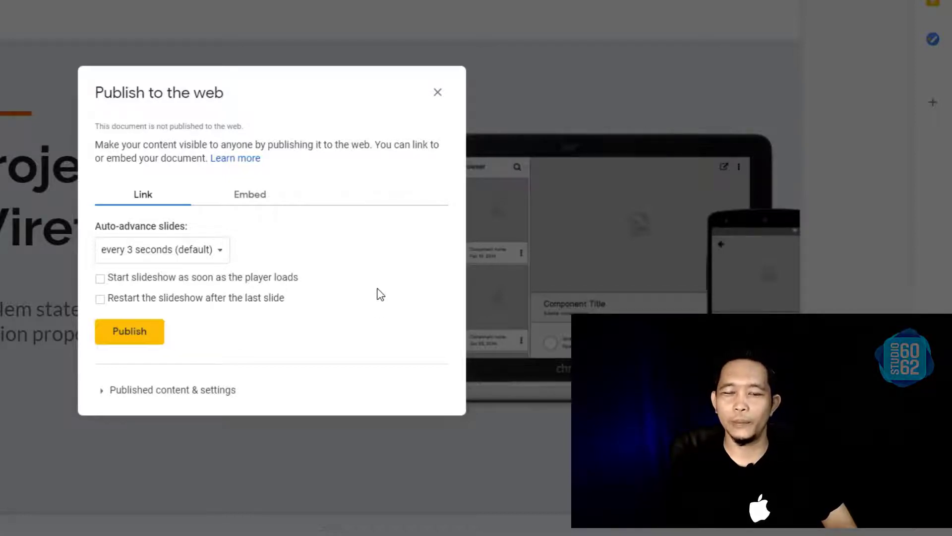
Review the auto-advance intervals available for the published slides, from every second to every minute
drag(95, 225, 199, 239)
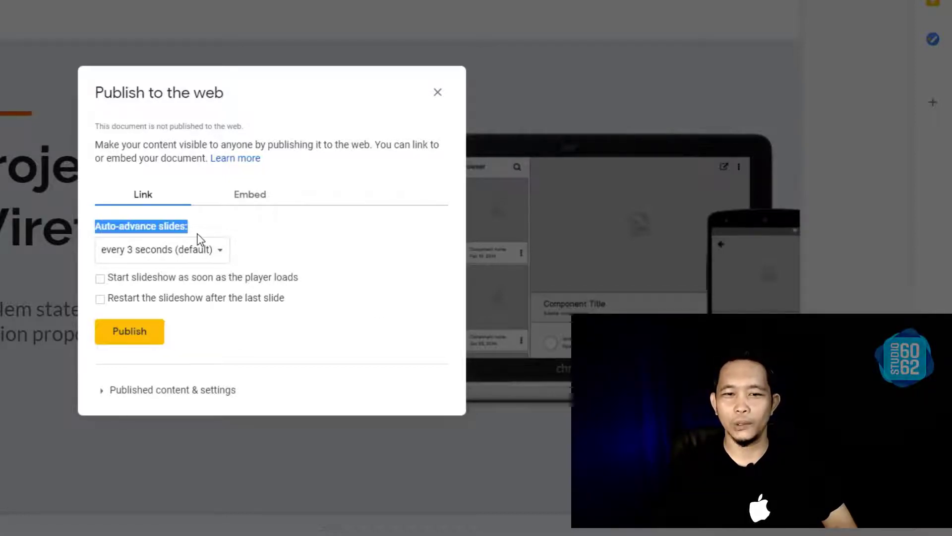
click(221, 254)
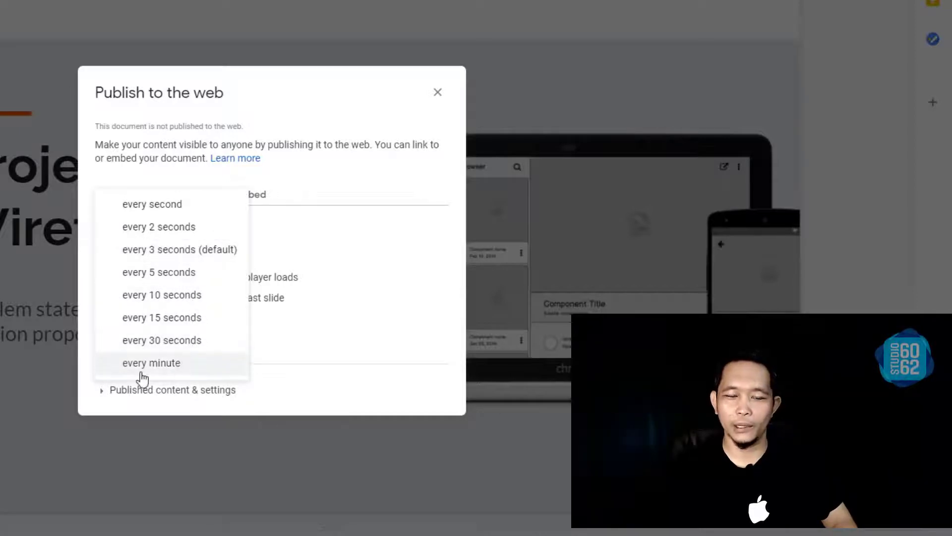
click(349, 335)
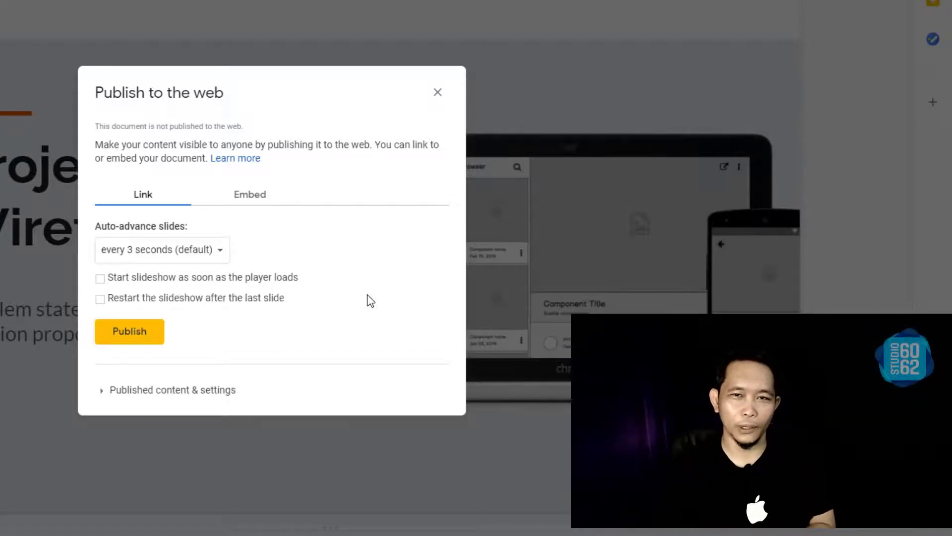
Set the slideshow to start as soon as the player loads and restart after the last slide, and publish the presentation
click(101, 279)
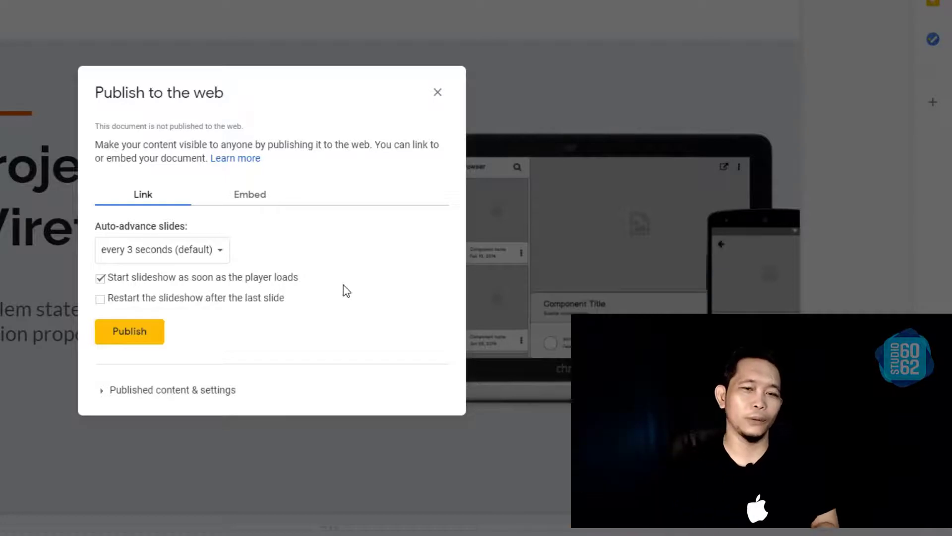
click(101, 299)
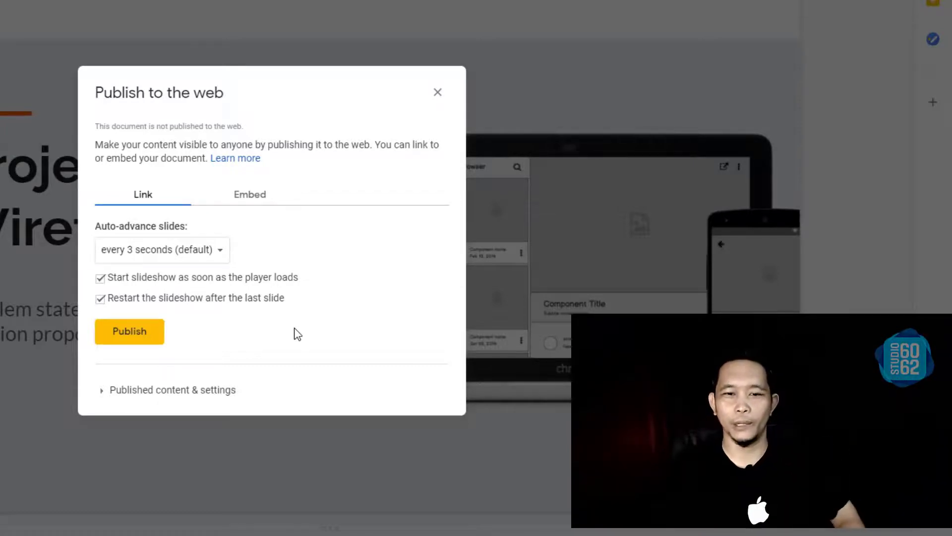
click(101, 392)
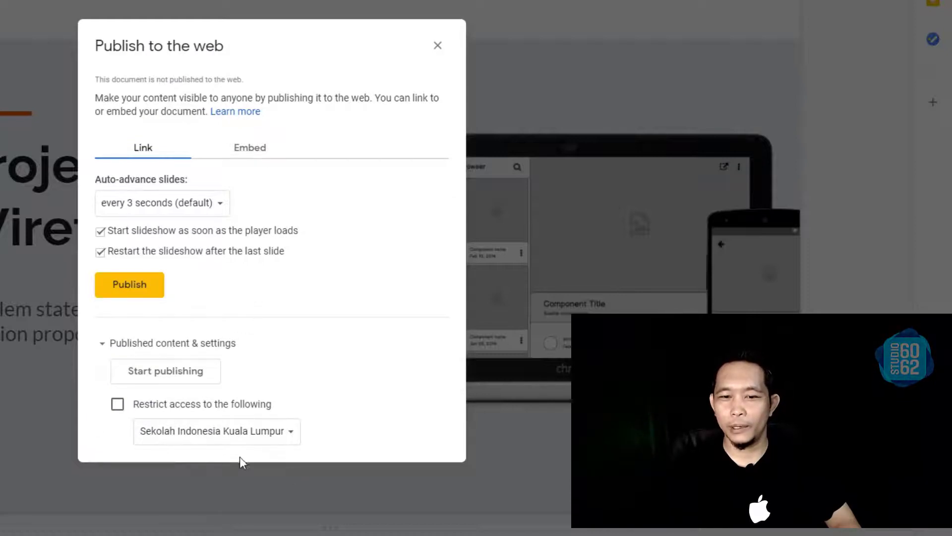
click(148, 277)
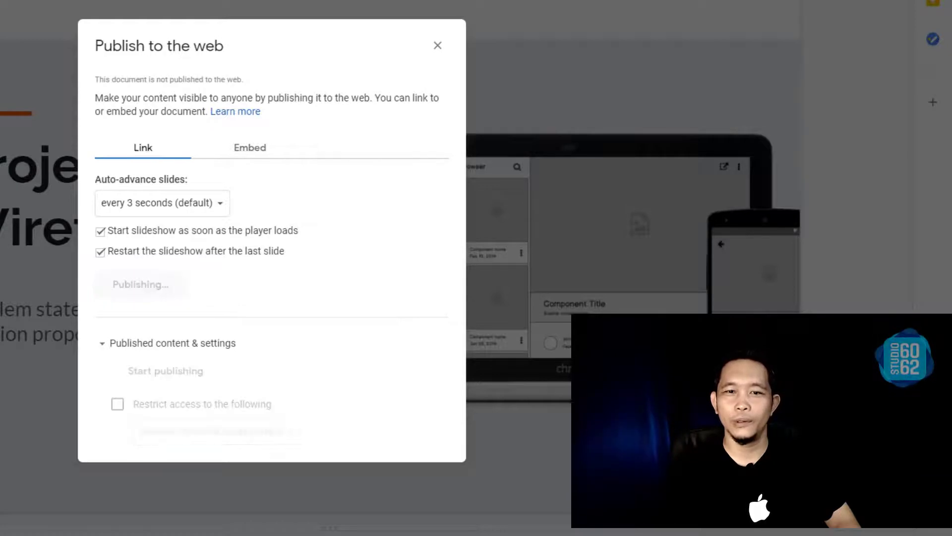
Copy the published link of the Project Wireframes presentation
click(222, 239)
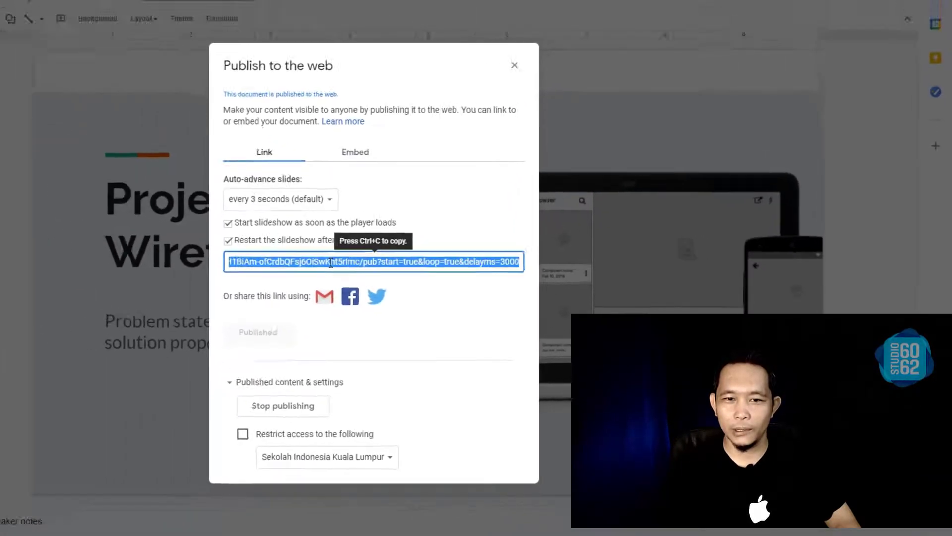
right_click(331, 263)
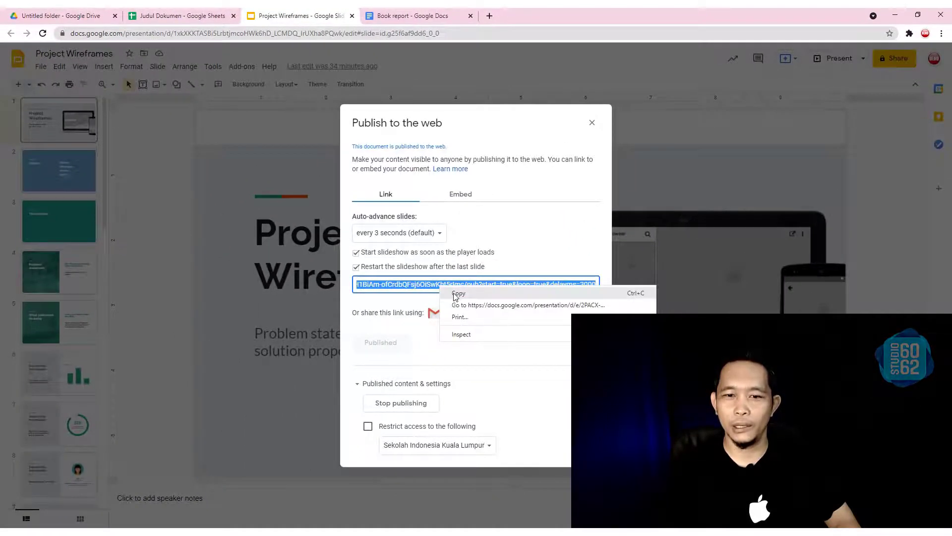
click(456, 293)
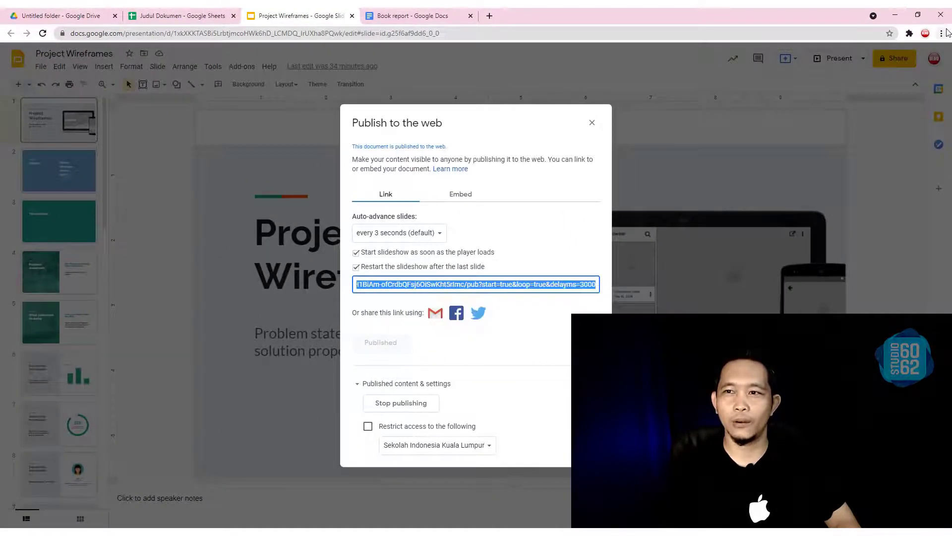
Load the Project Wireframes presentation's published link in a new incognito window
click(941, 33)
click(828, 70)
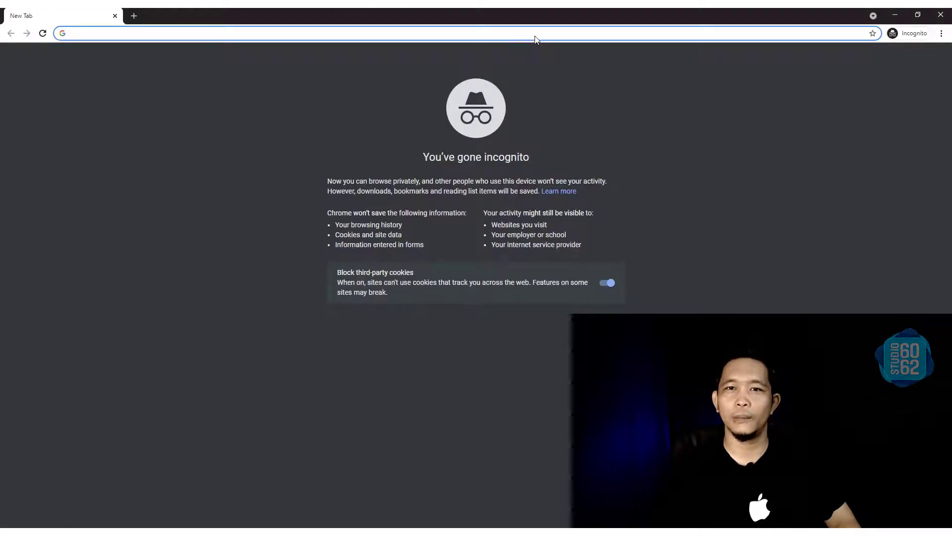
right_click(535, 36)
click(560, 97)
key(Return)
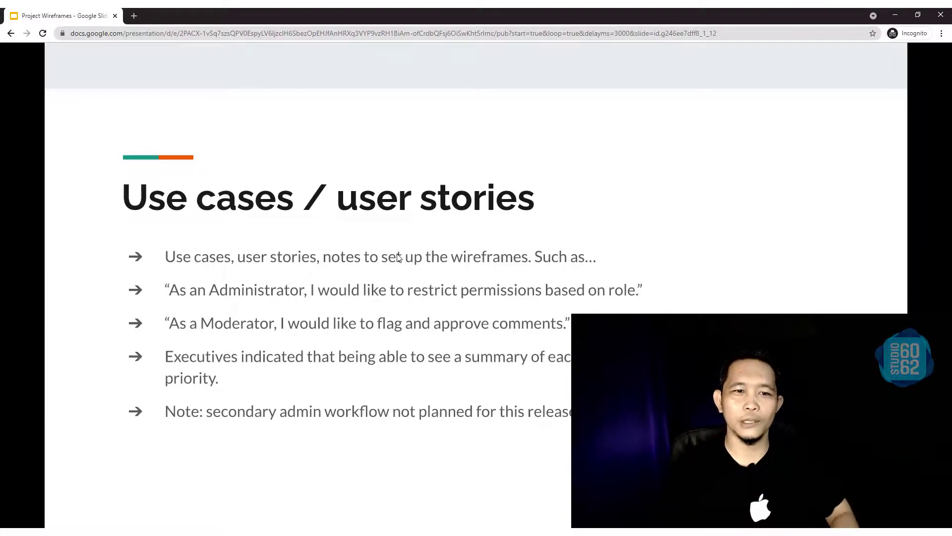
Examine the published slideshow page's context options and the file type offered for saving the page
right_click(331, 124)
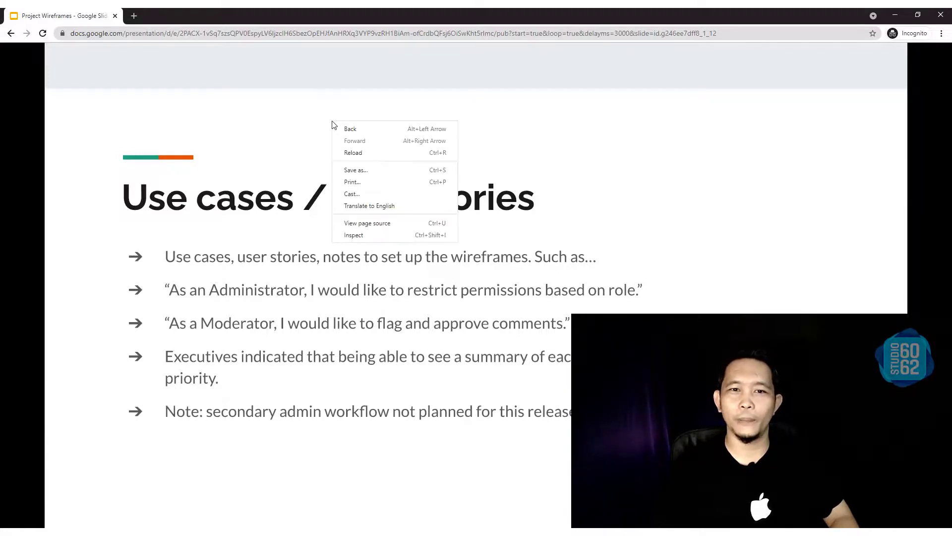
click(376, 170)
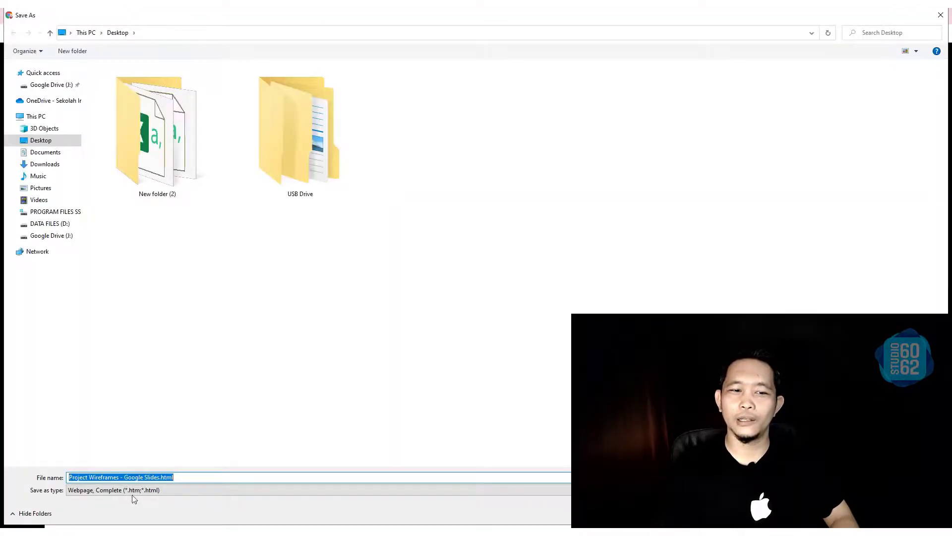
key(Return)
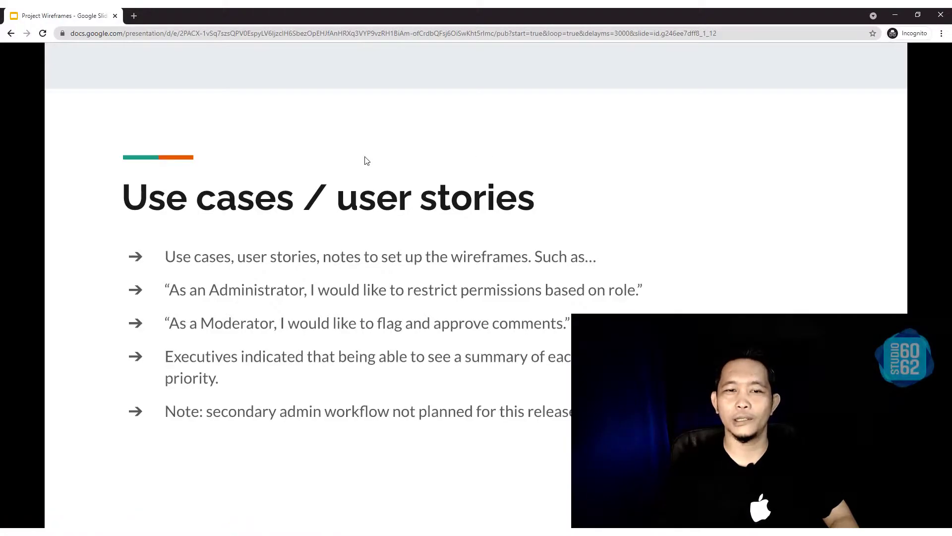
right_click(365, 159)
click(797, 135)
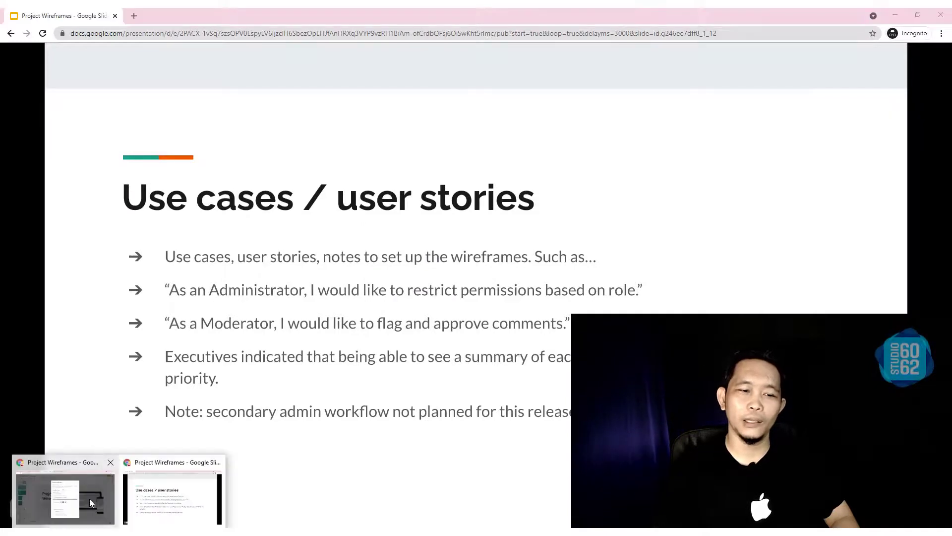
Return to the Project Wireframes presentation in Google Slides and close its publishing settings
click(89, 499)
click(592, 123)
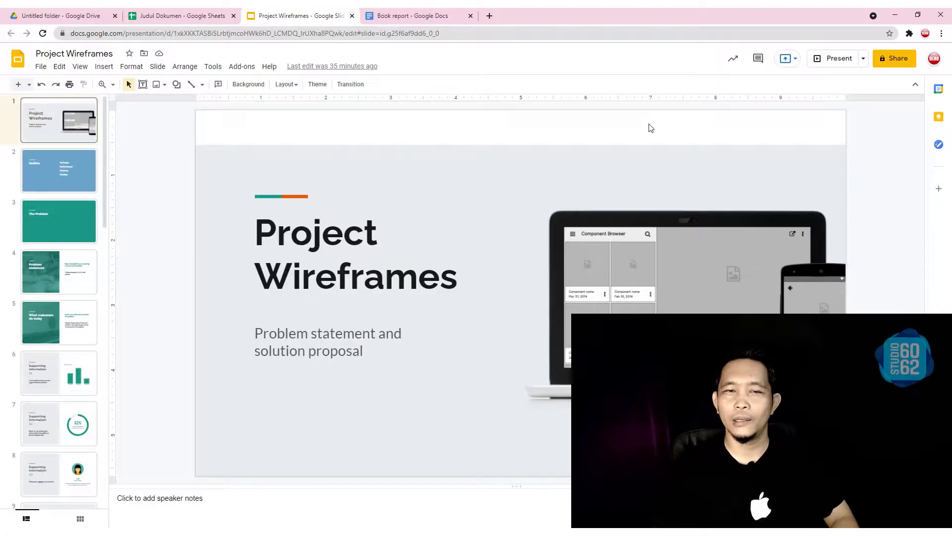